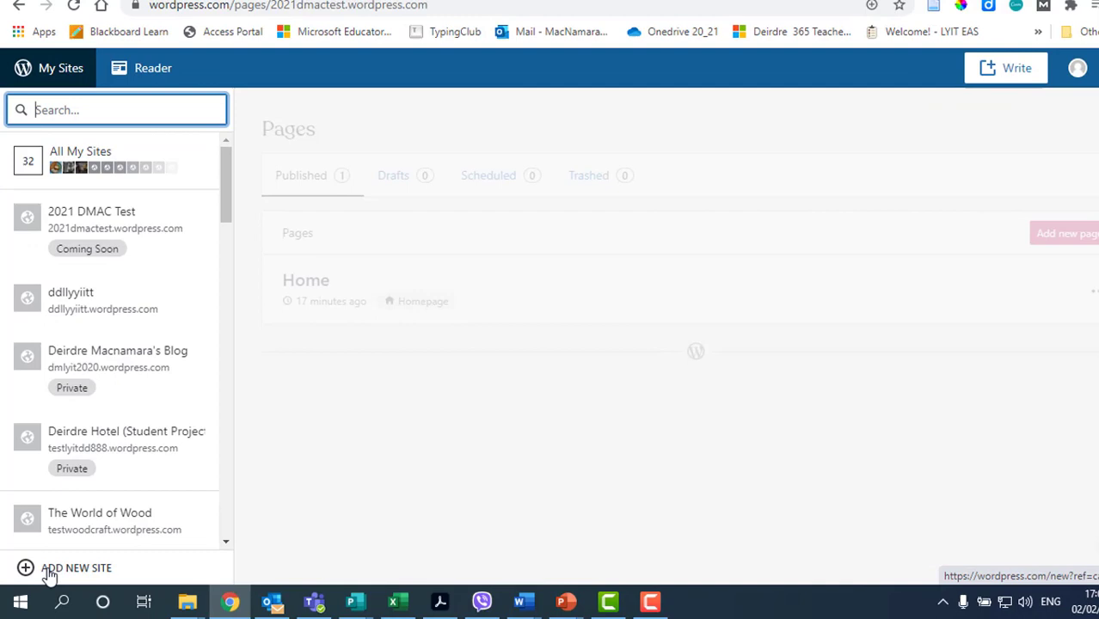
Step: Start a new site and name it with the owner's name followed by 2021
click(101, 569)
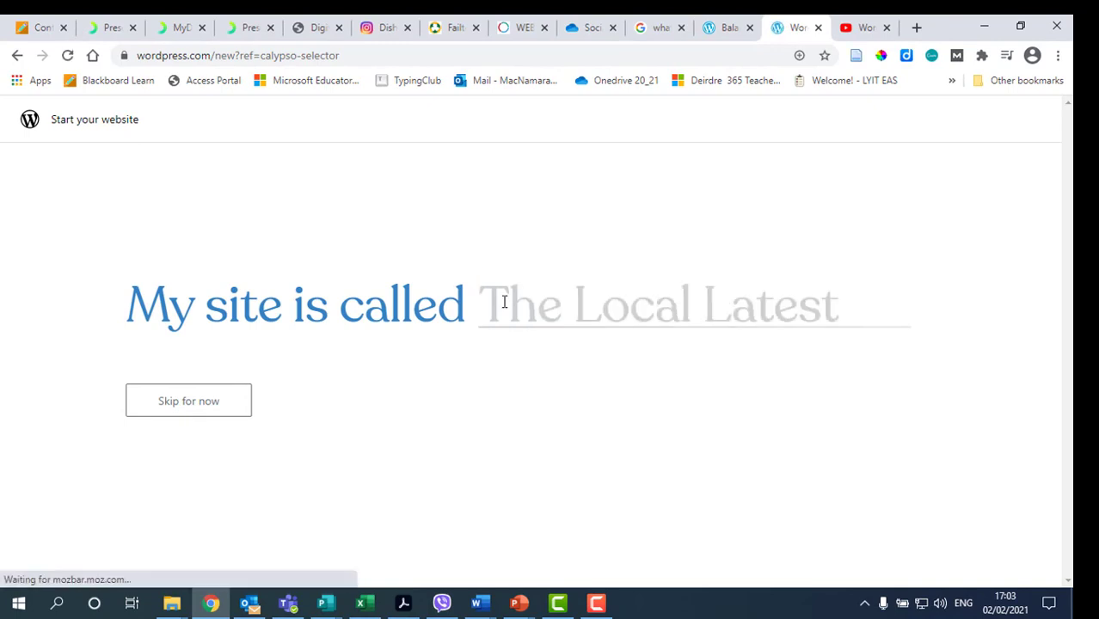
text(De)
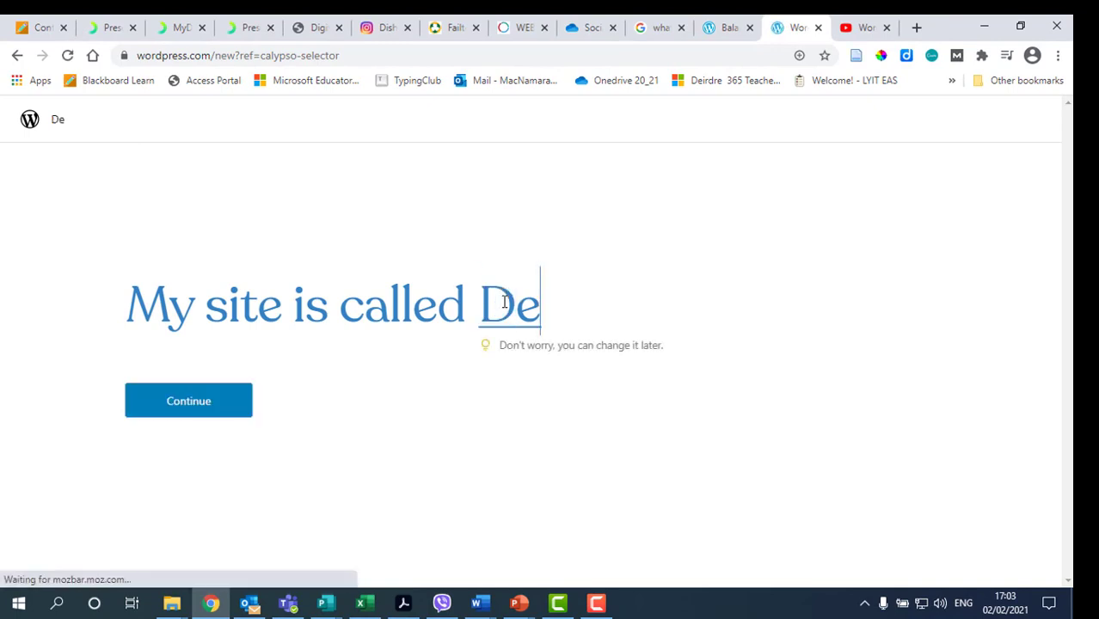
text(irdre Mac )
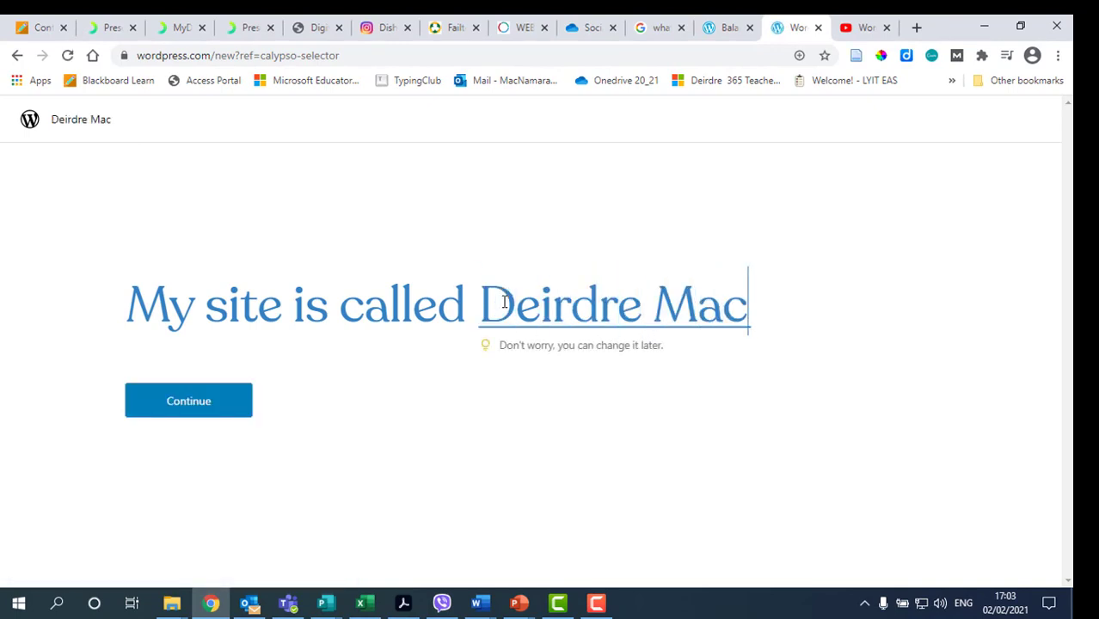
text(2021)
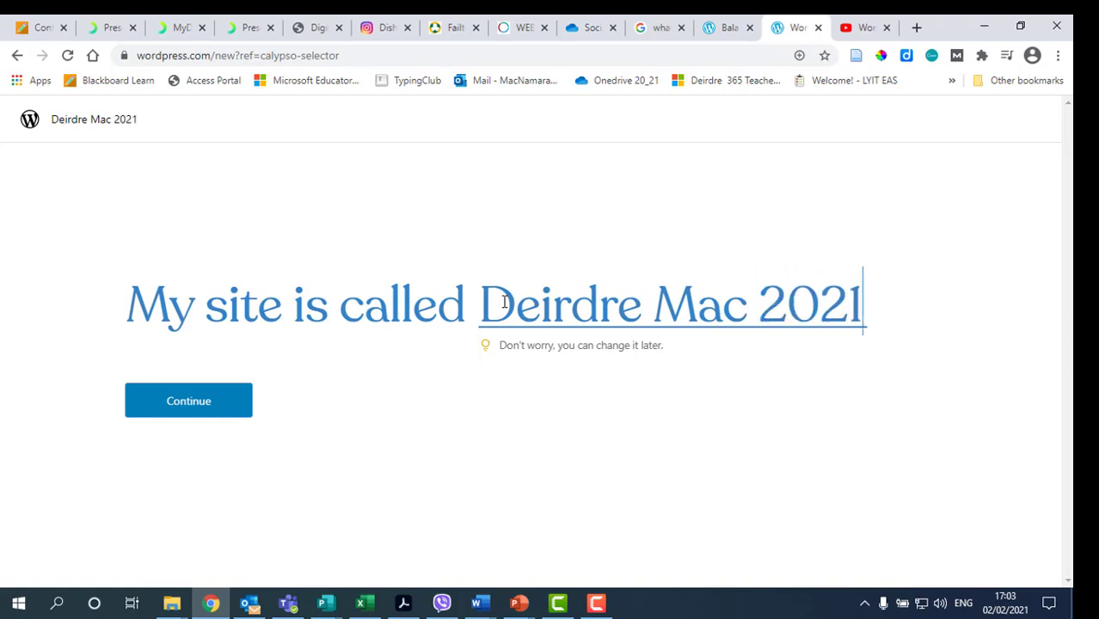
click(203, 407)
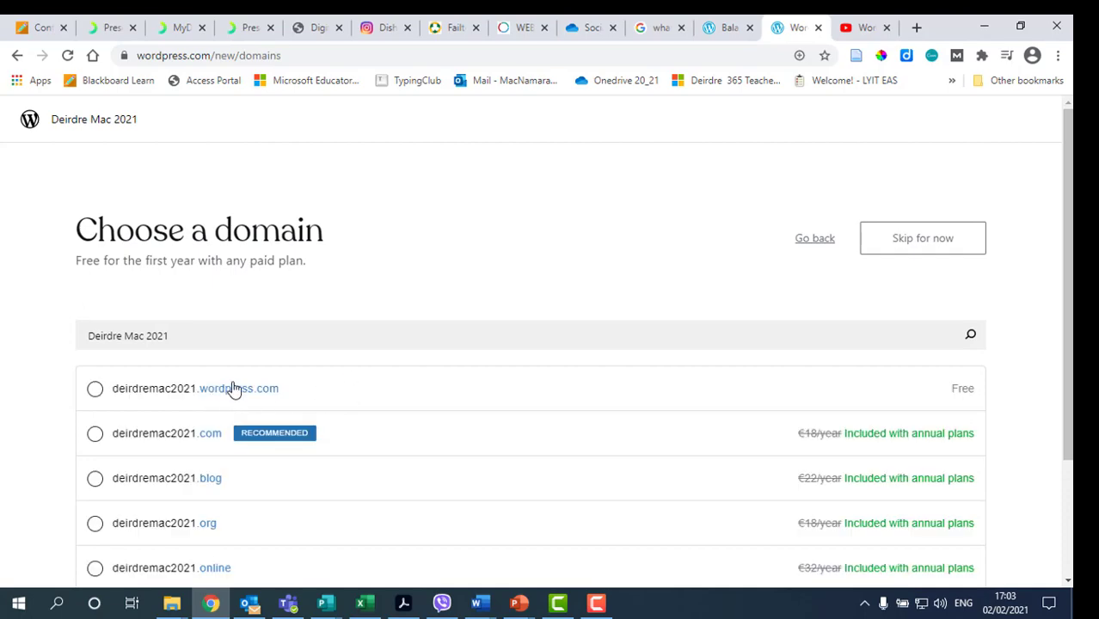
Step: Choose the free wordpress.com domain and pick the Balasana homepage design
click(96, 392)
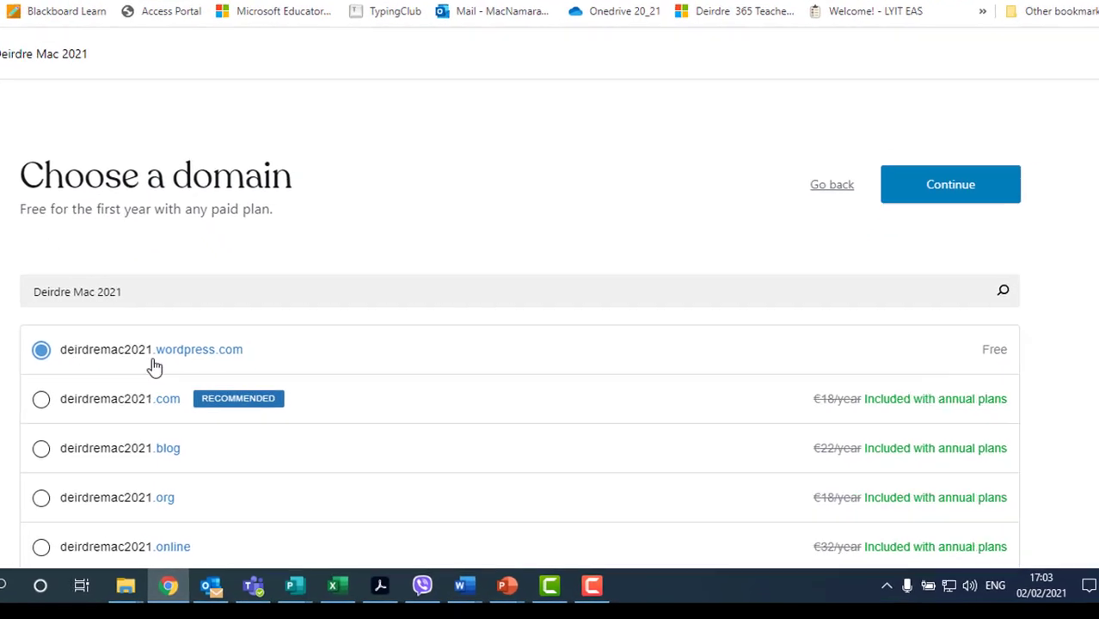
click(963, 168)
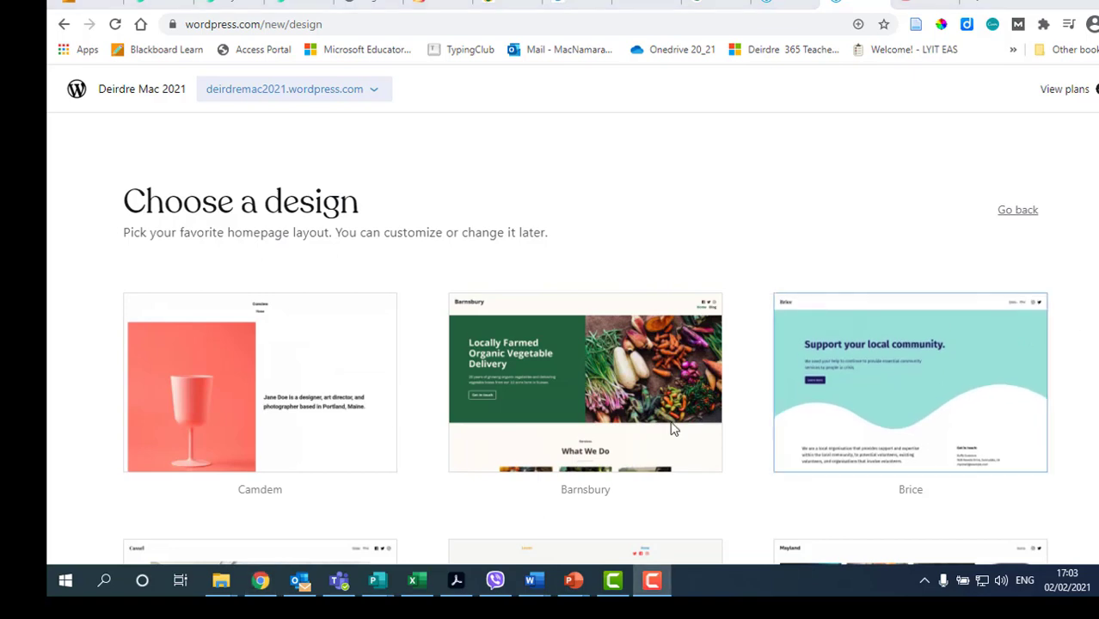
scroll(444, 373, down, 2)
scroll(458, 371, down, 8)
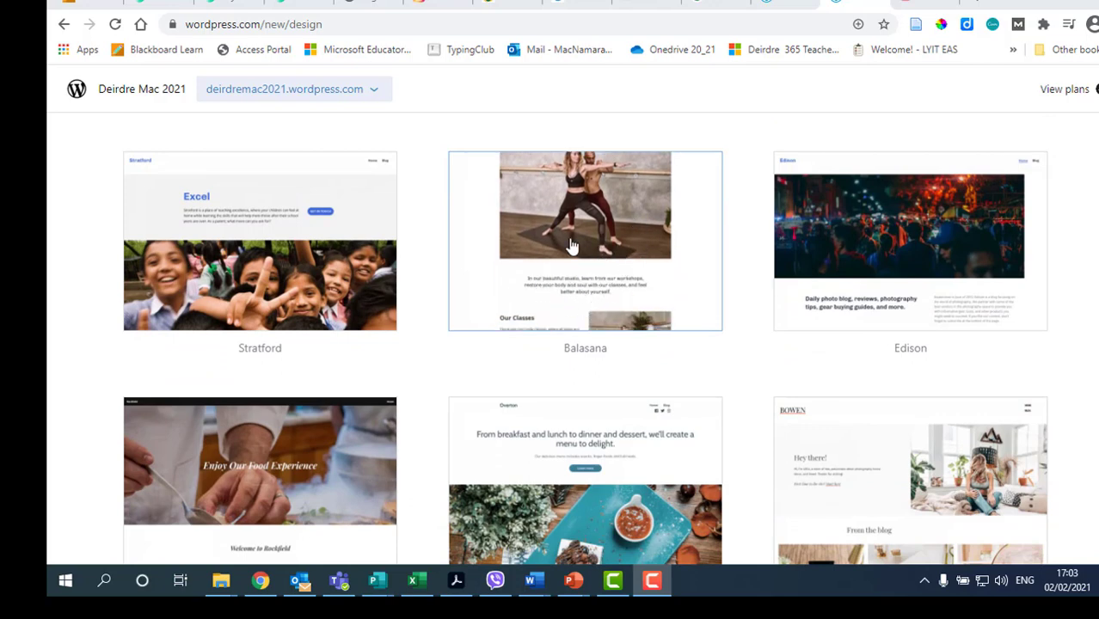
scroll(588, 233, up, 1)
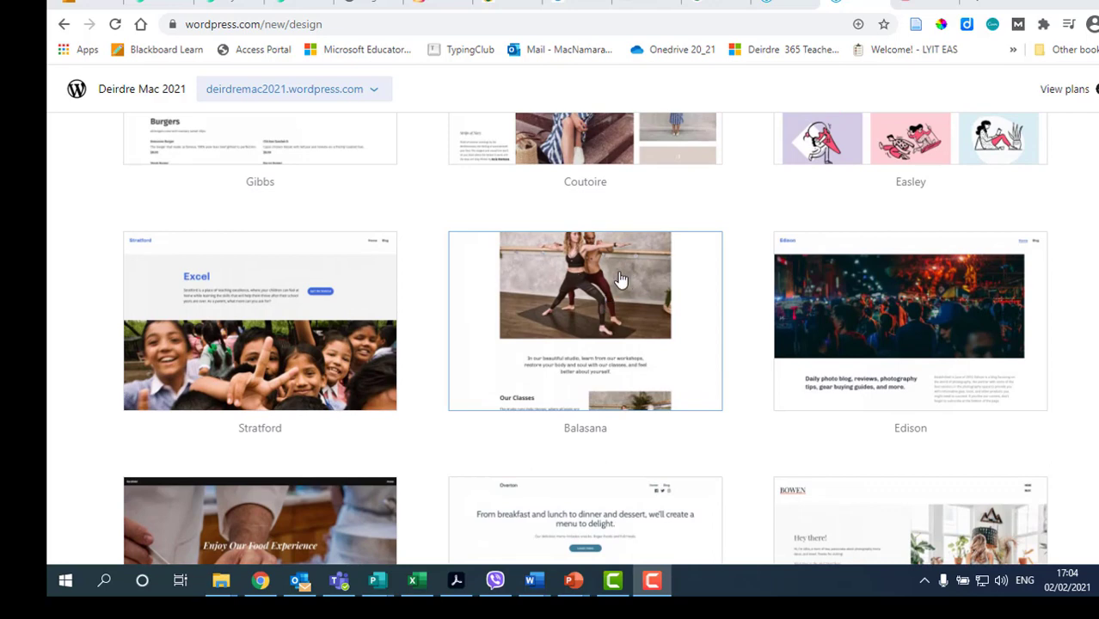
click(599, 292)
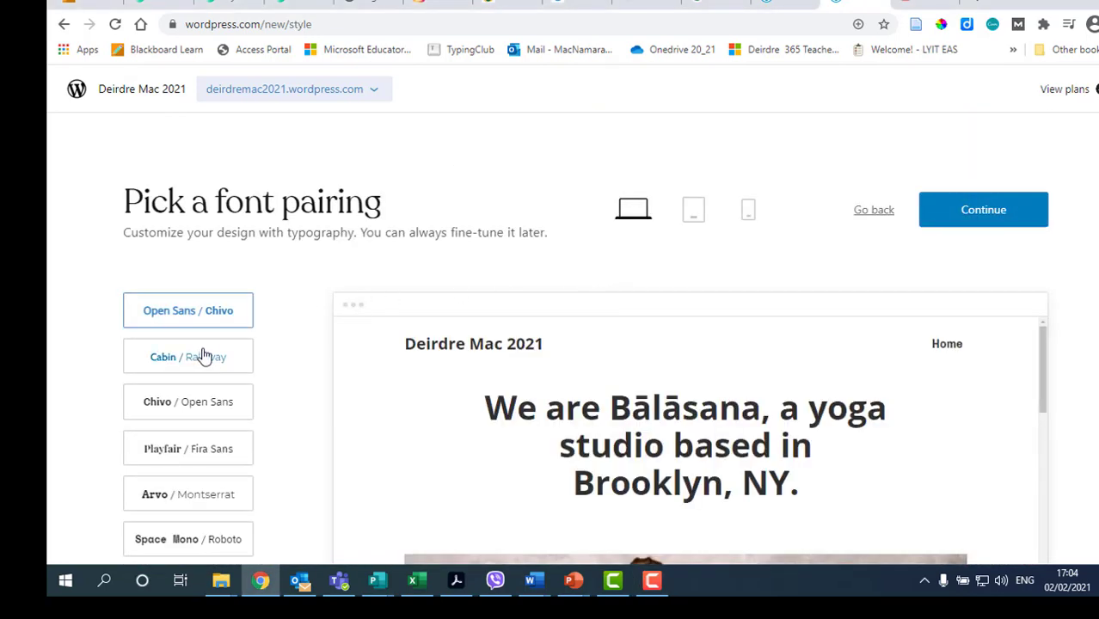
Step: Choose the Cabin / Raleway font pairing for the Balasana design
scroll(492, 398, down, 1)
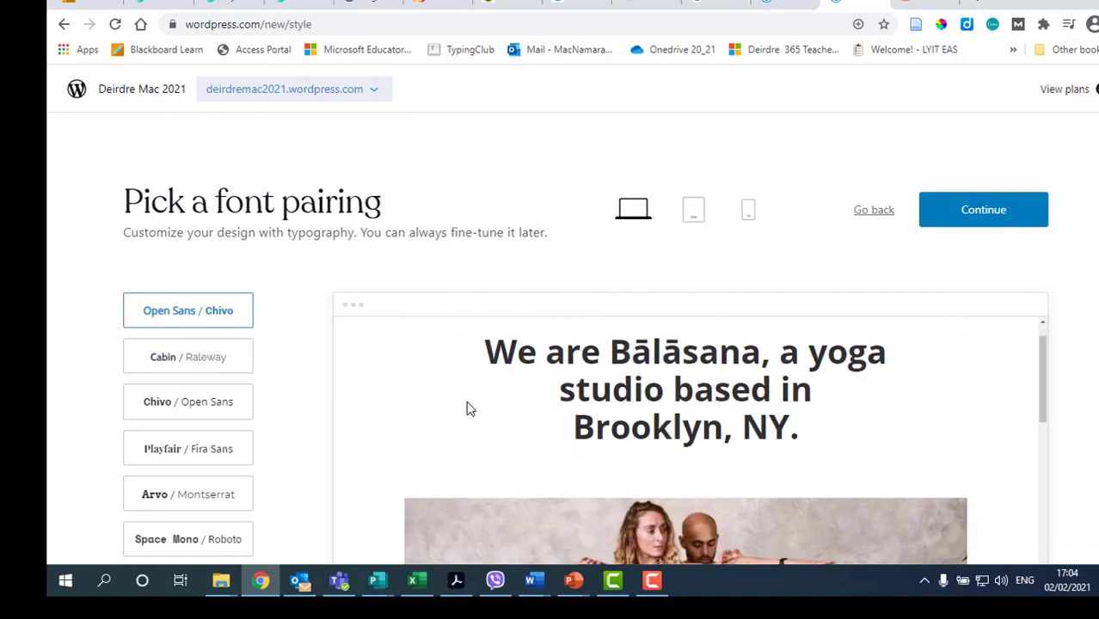
scroll(228, 422, down, 1)
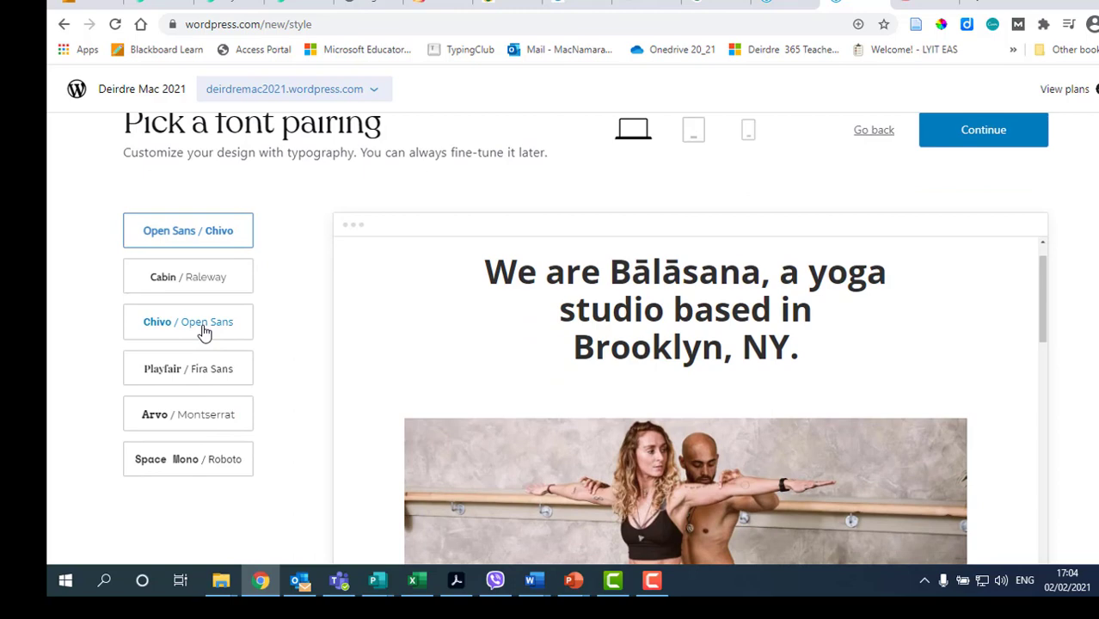
click(204, 283)
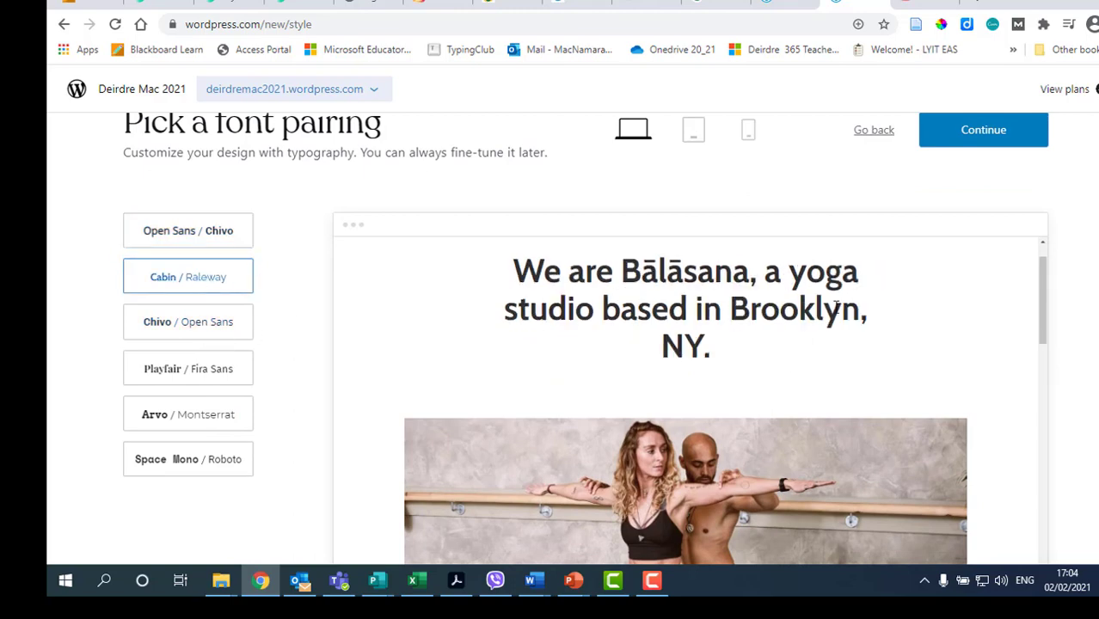
scroll(836, 298, up, 1)
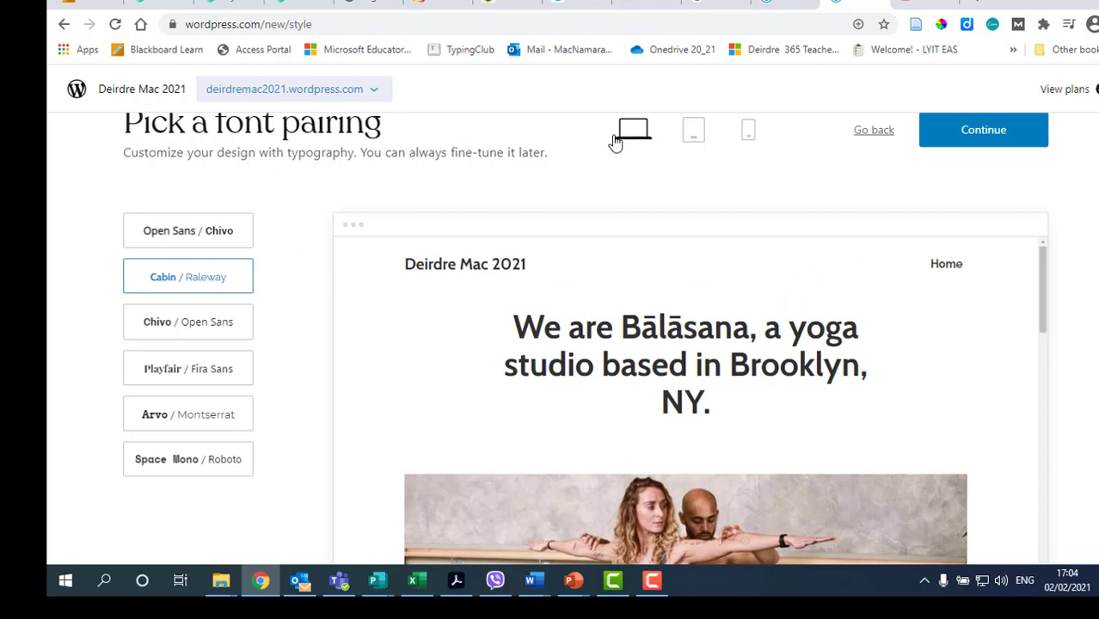
Step: Preview the design in the tablet and phone layouts, return to the desktop layout and accept the font pairing
click(690, 133)
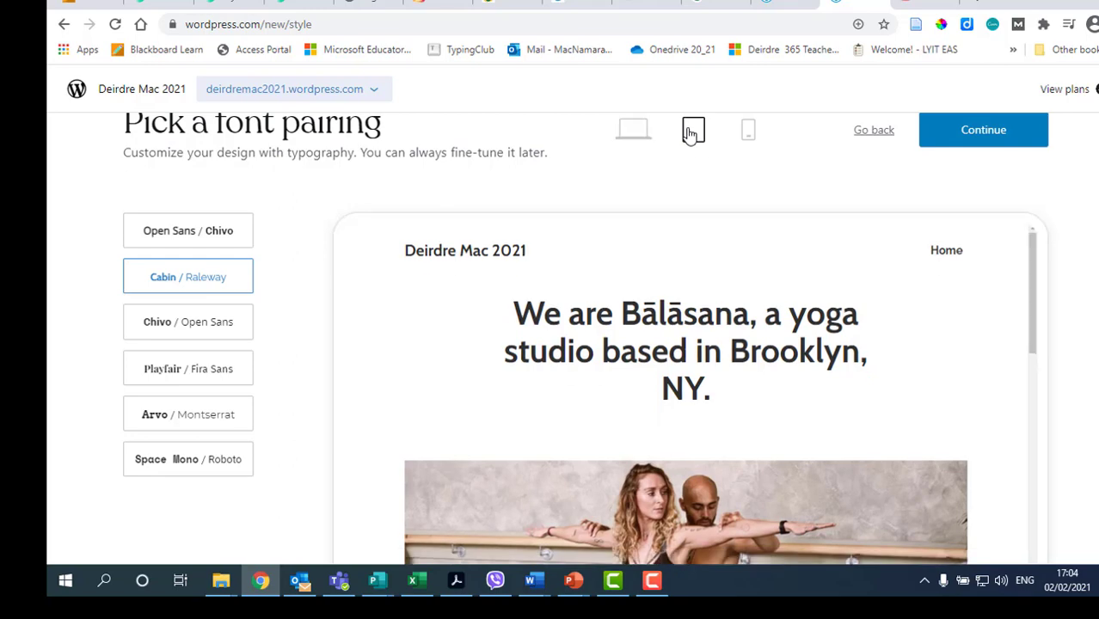
click(749, 136)
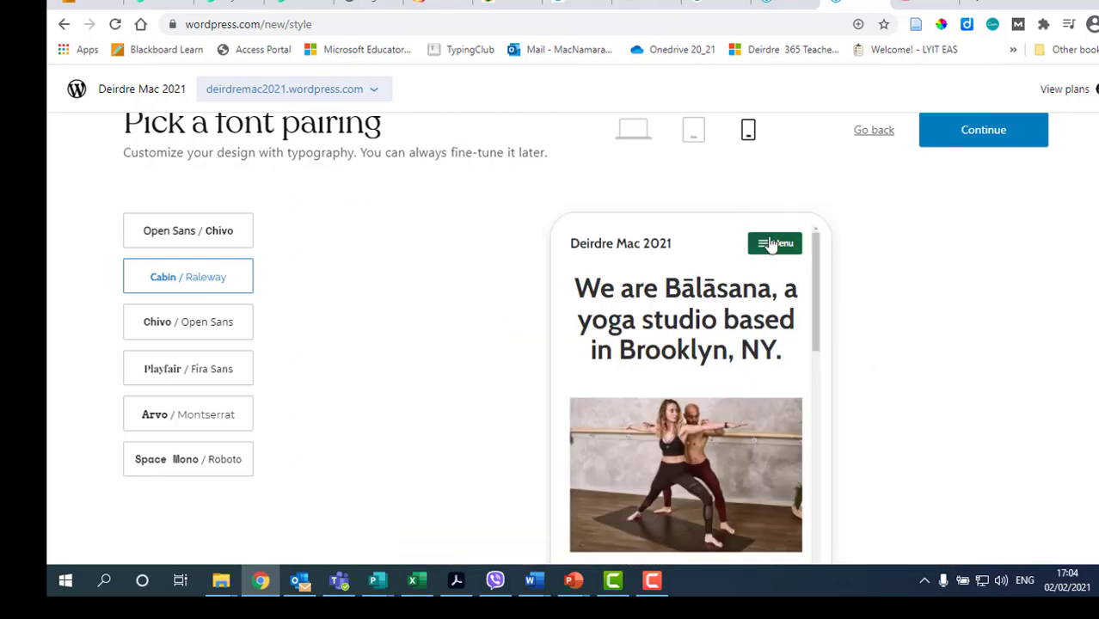
click(693, 131)
click(634, 129)
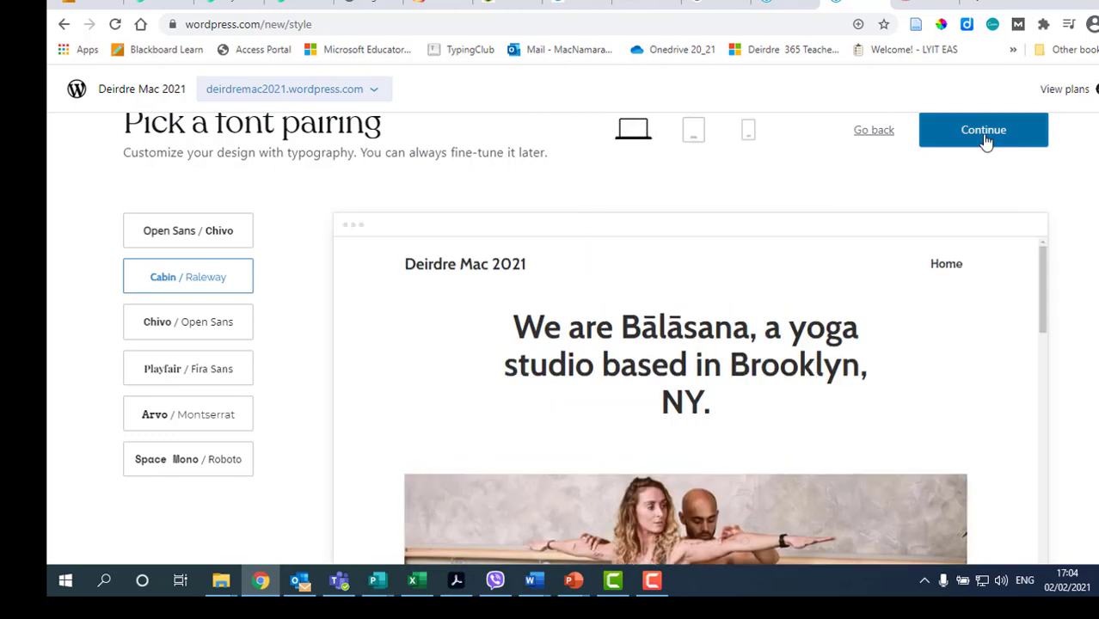
click(986, 141)
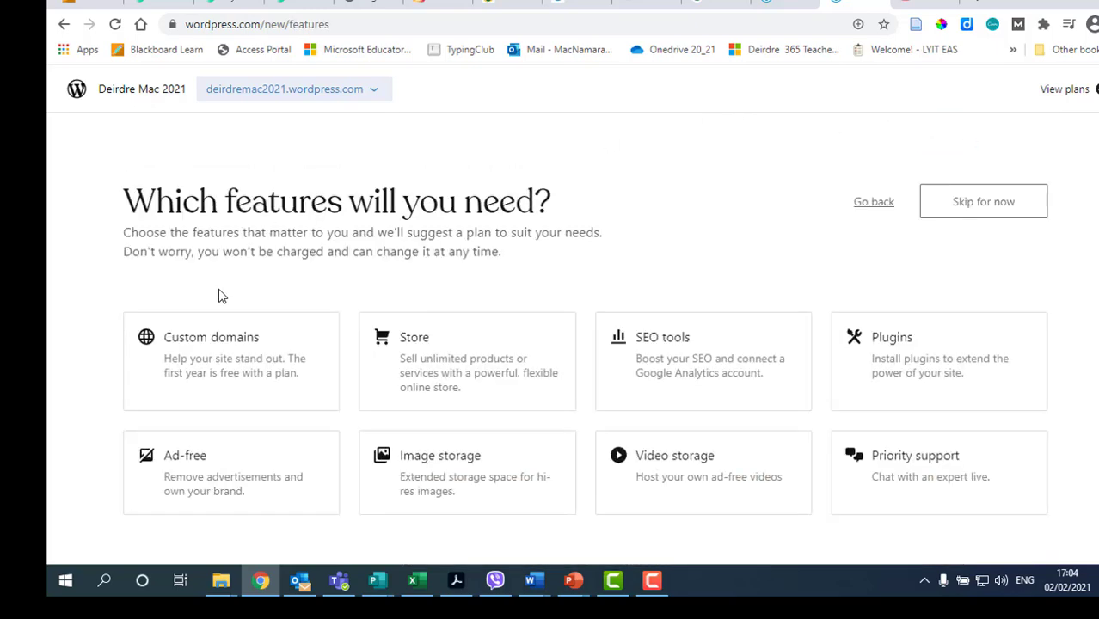
Step: Skip the feature selection and create the site with the Free plan
click(971, 210)
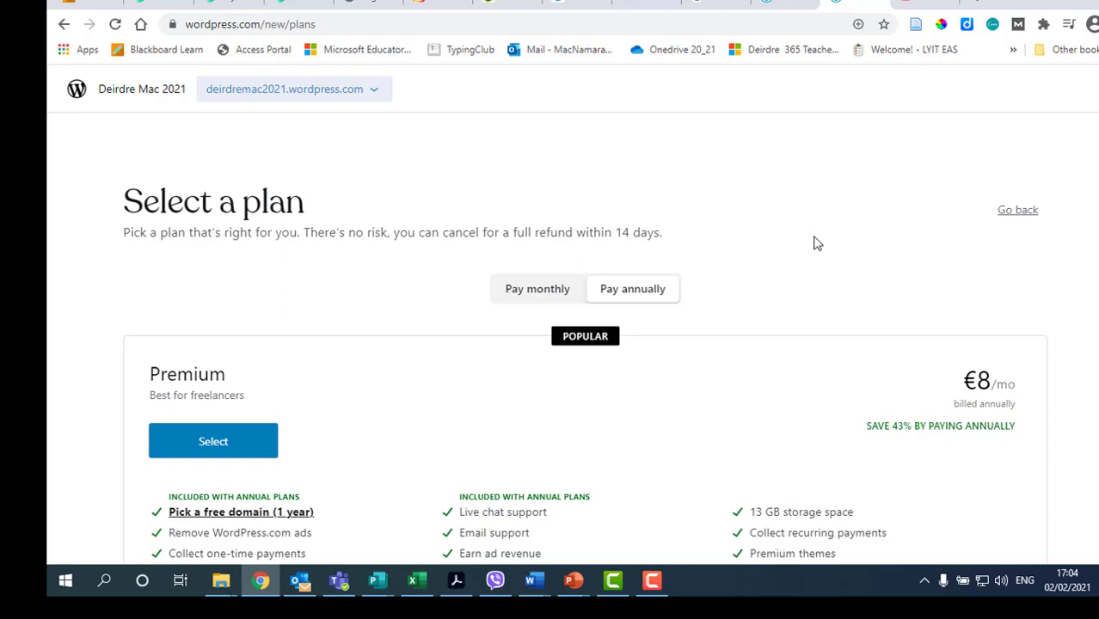
scroll(816, 243, down, 5)
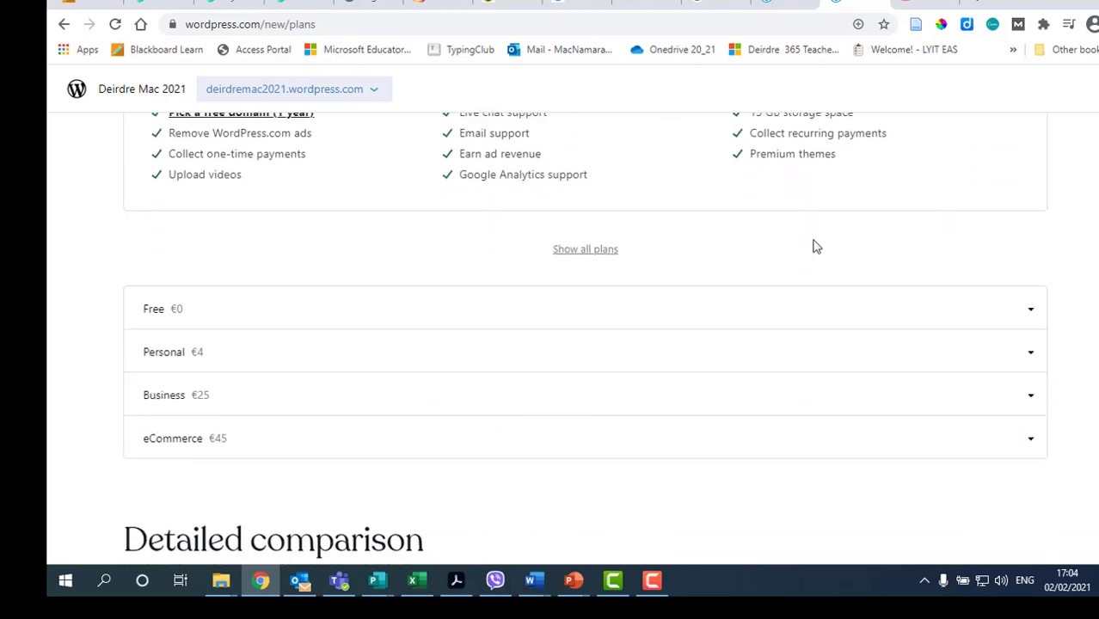
click(177, 311)
click(243, 409)
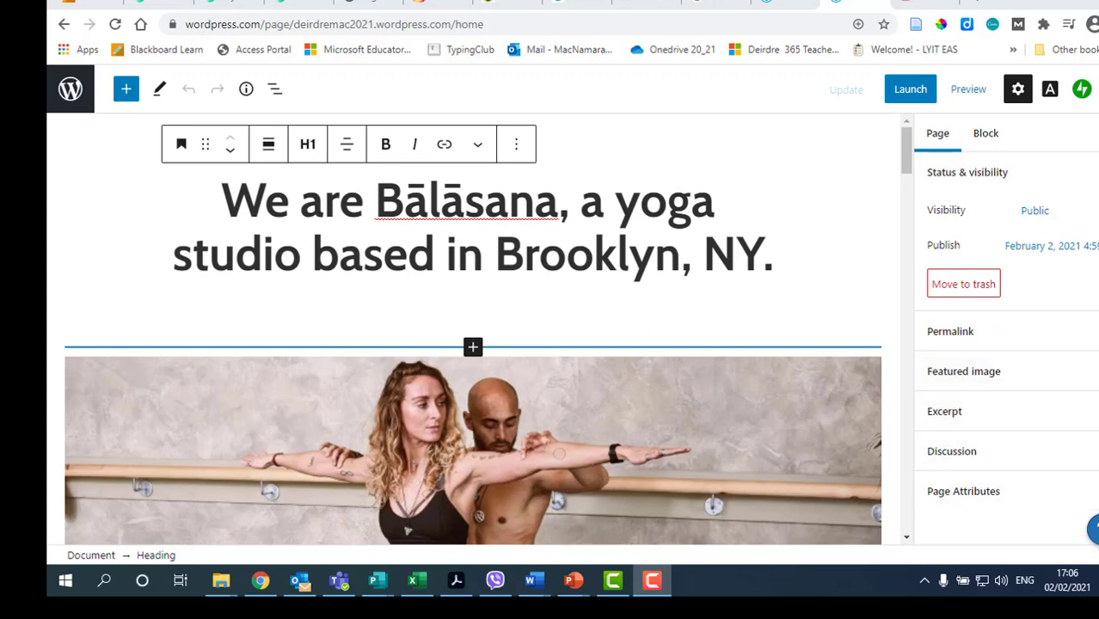
Step: Hide the page settings and return from the block editor to the site's dashboard
click(1097, 133)
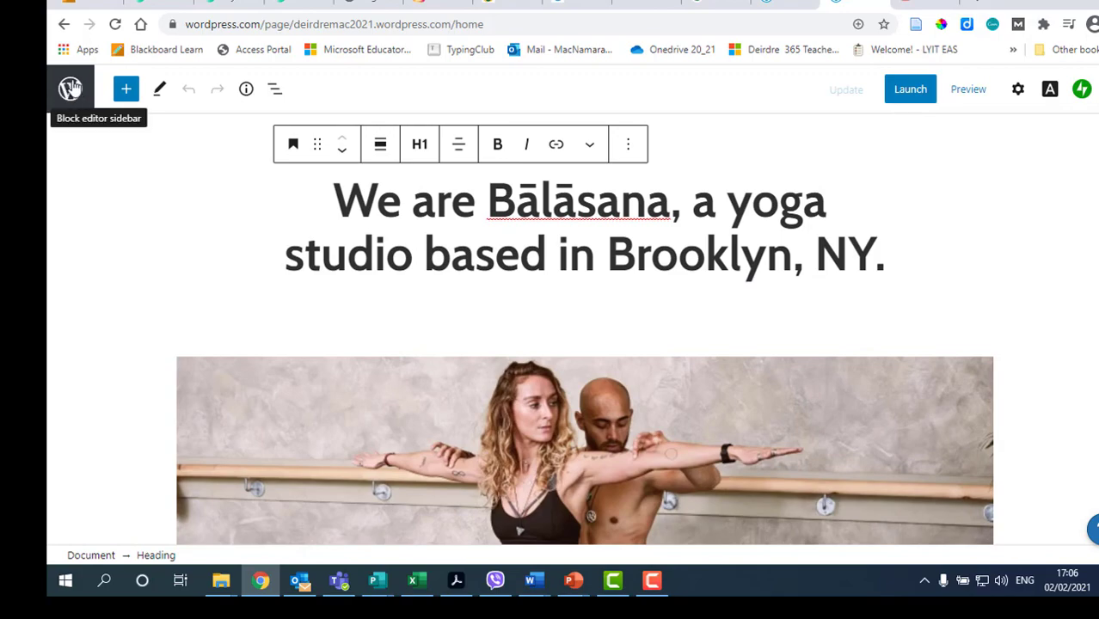
click(71, 89)
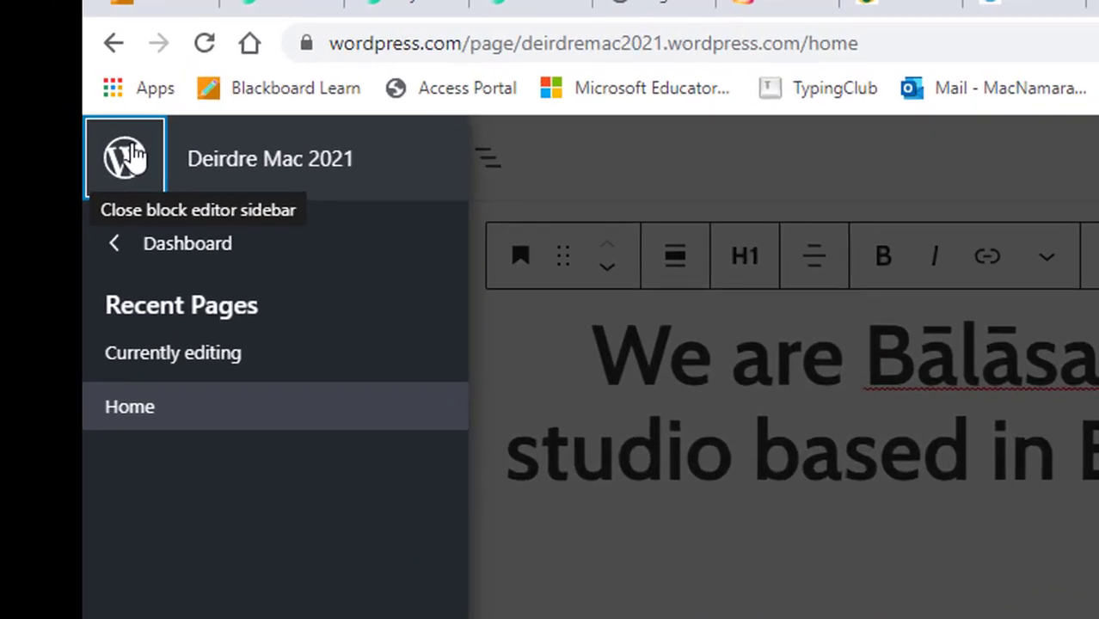
click(178, 258)
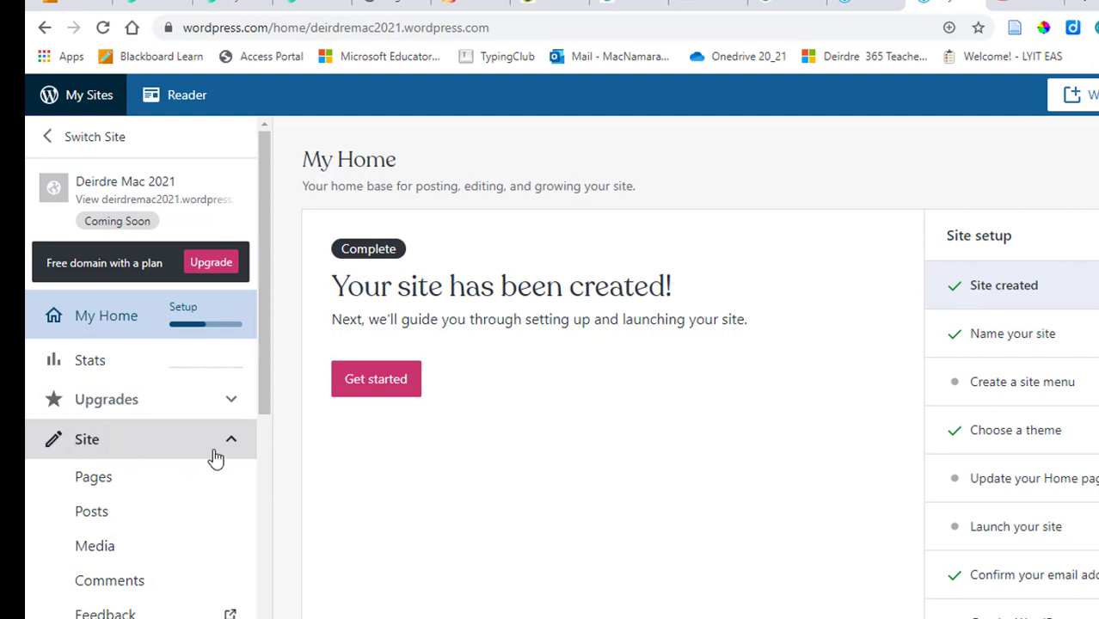
Step: Open the Customize option in the Design section for the new site
scroll(215, 460, down, 3)
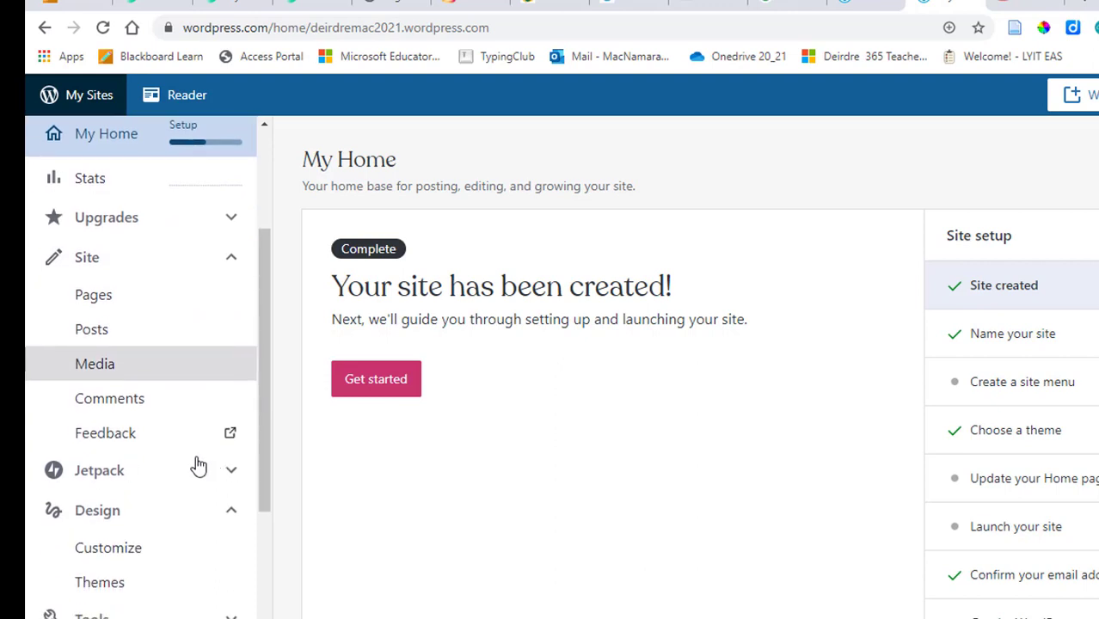
click(142, 514)
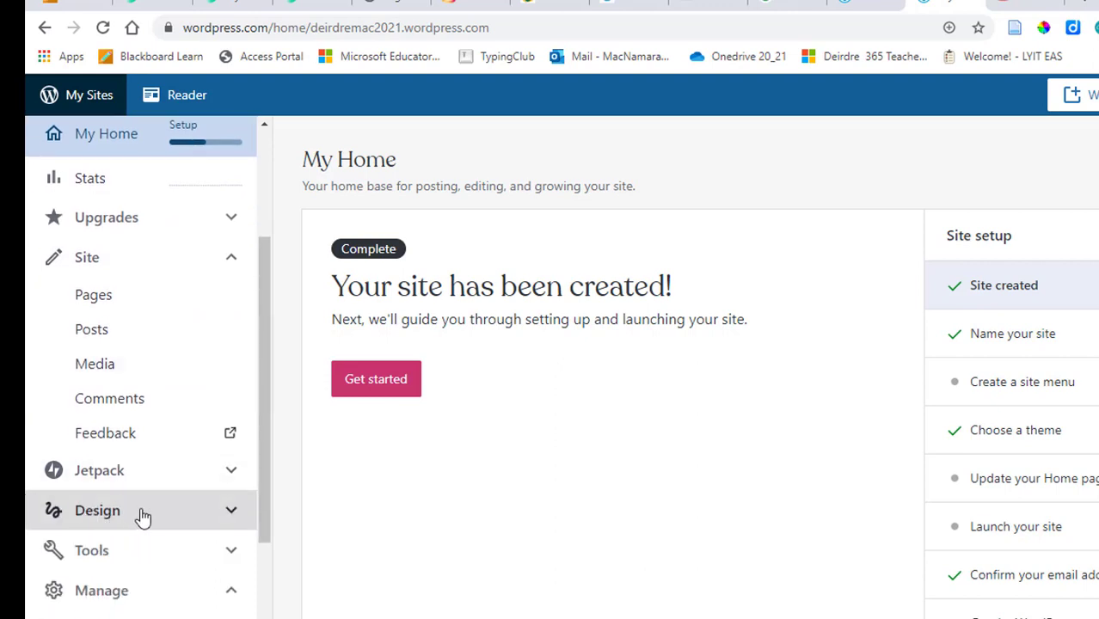
click(142, 514)
click(141, 514)
click(100, 515)
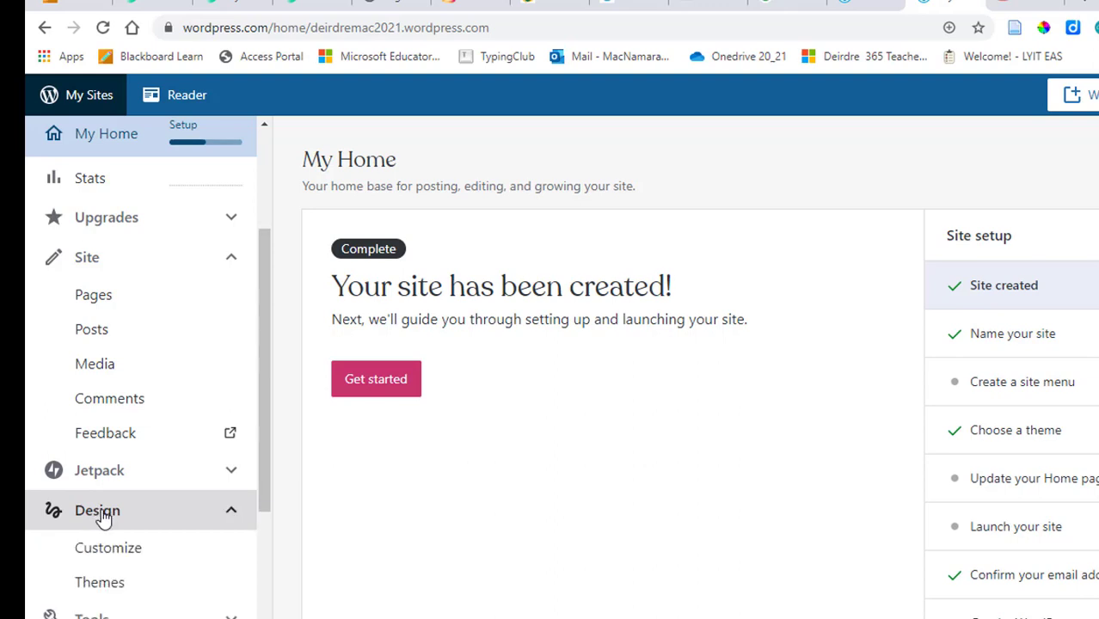
click(138, 559)
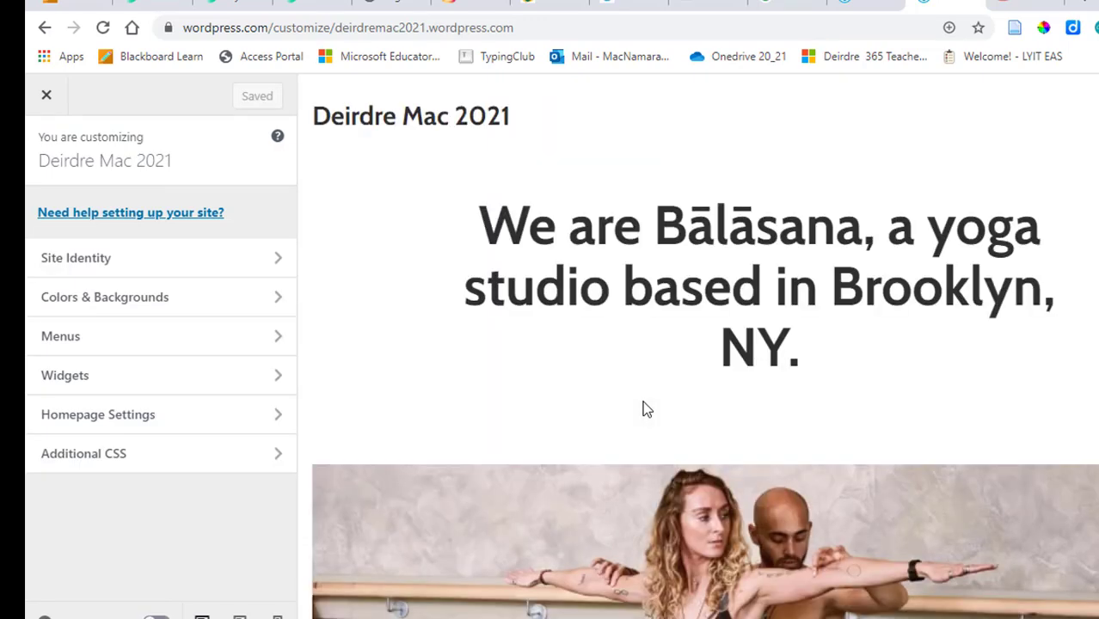
Step: Append "Blog" to the site title in the Site Identity settings
click(104, 268)
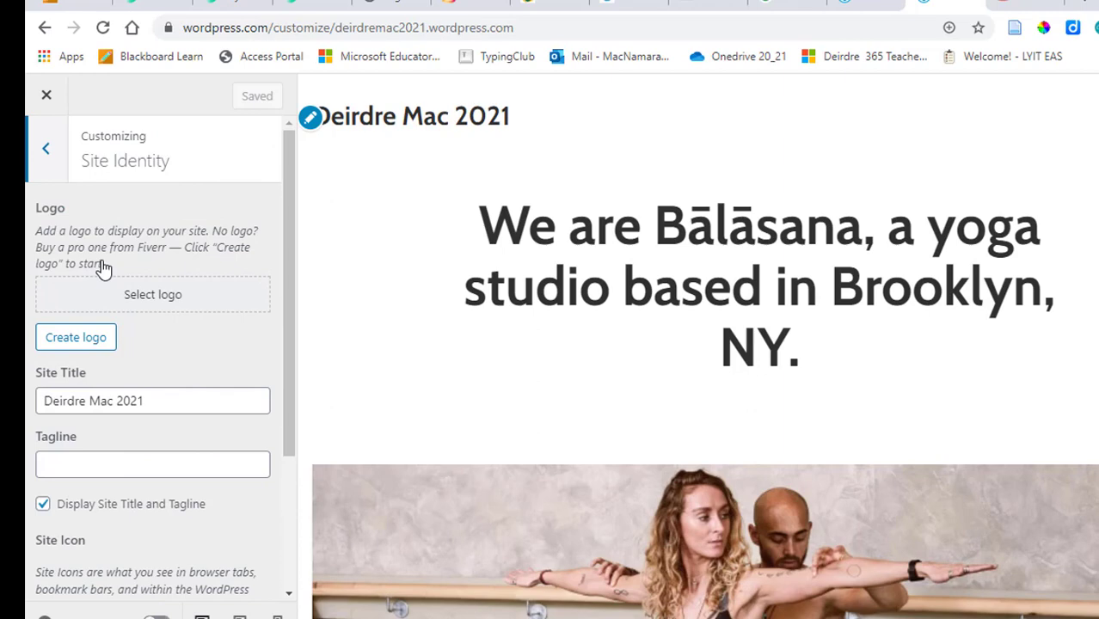
scroll(102, 269, down, 2)
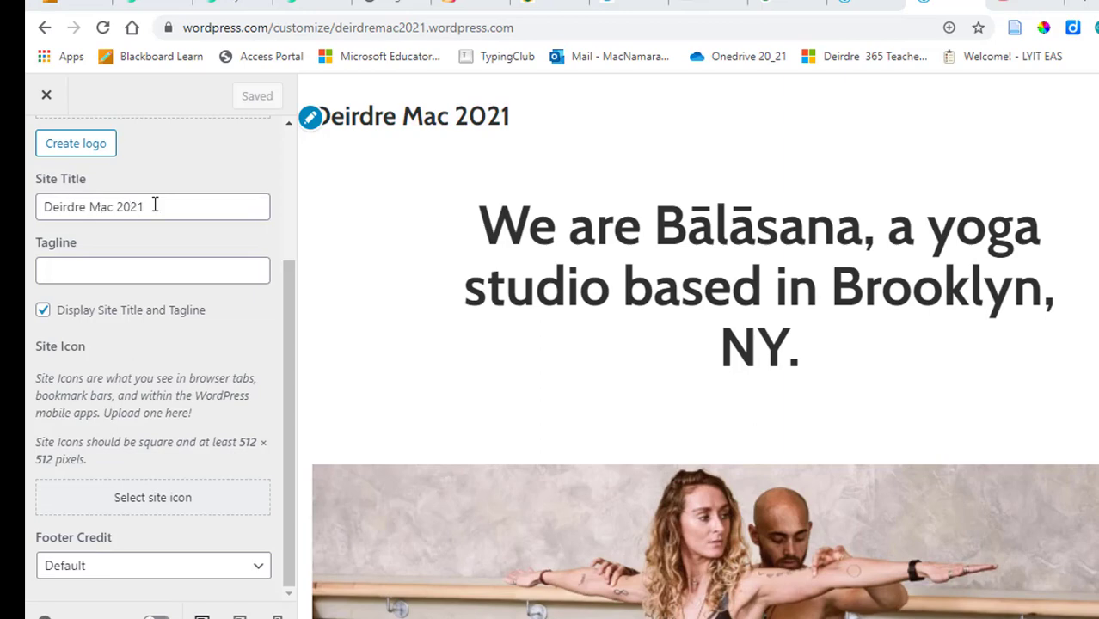
click(178, 216)
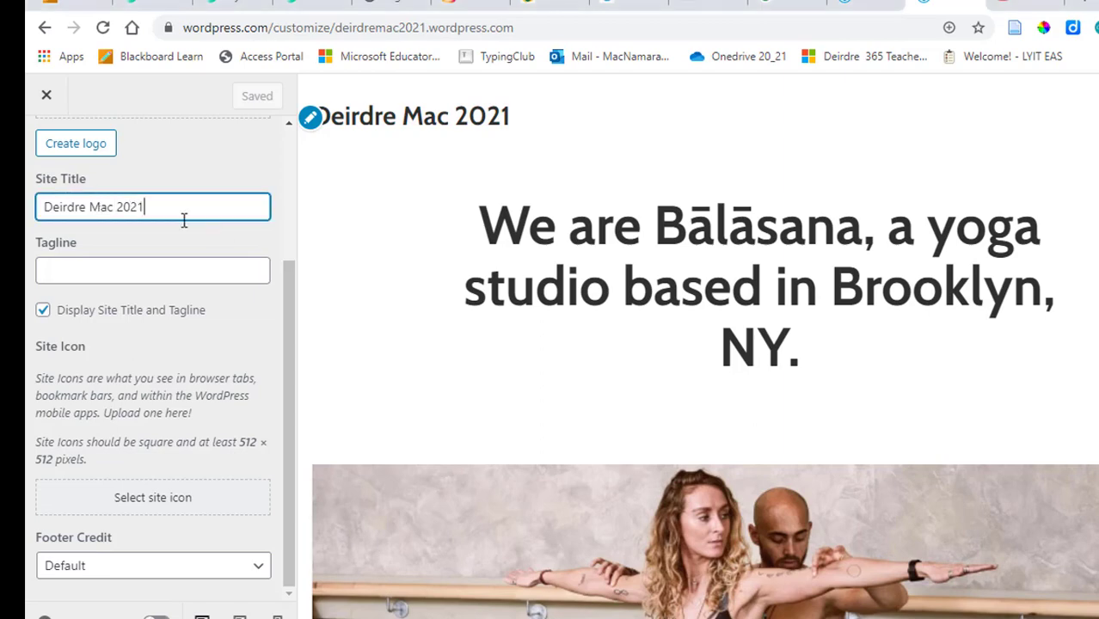
text(Blog)
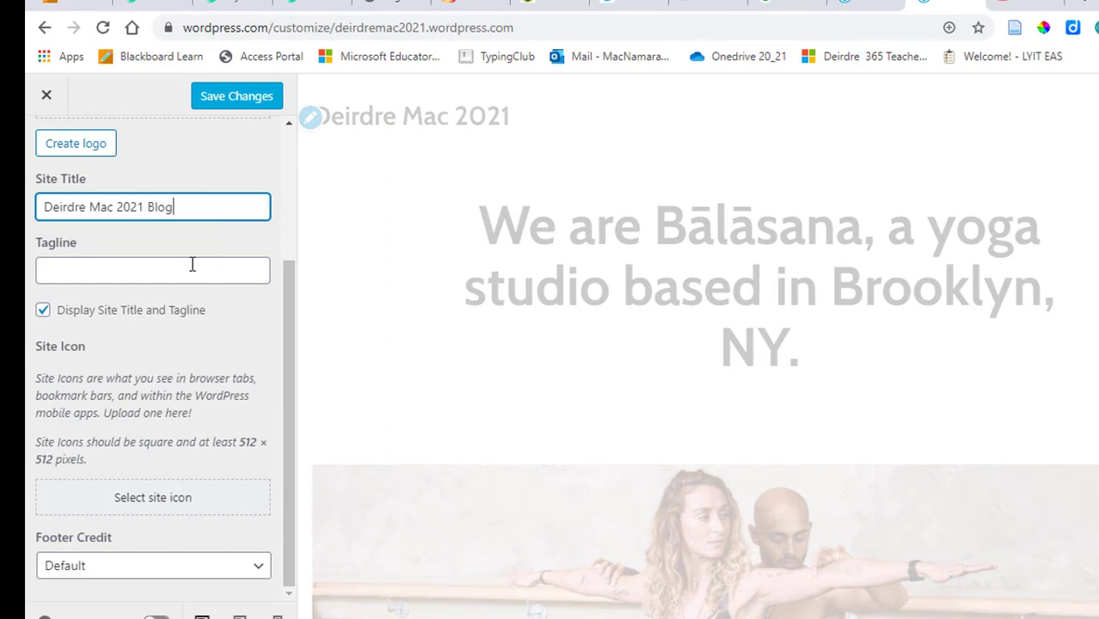
Step: Set the tagline to "The best blog in Ireland", save the changes and close the customizer
click(84, 271)
text(The best blog in Ireland)
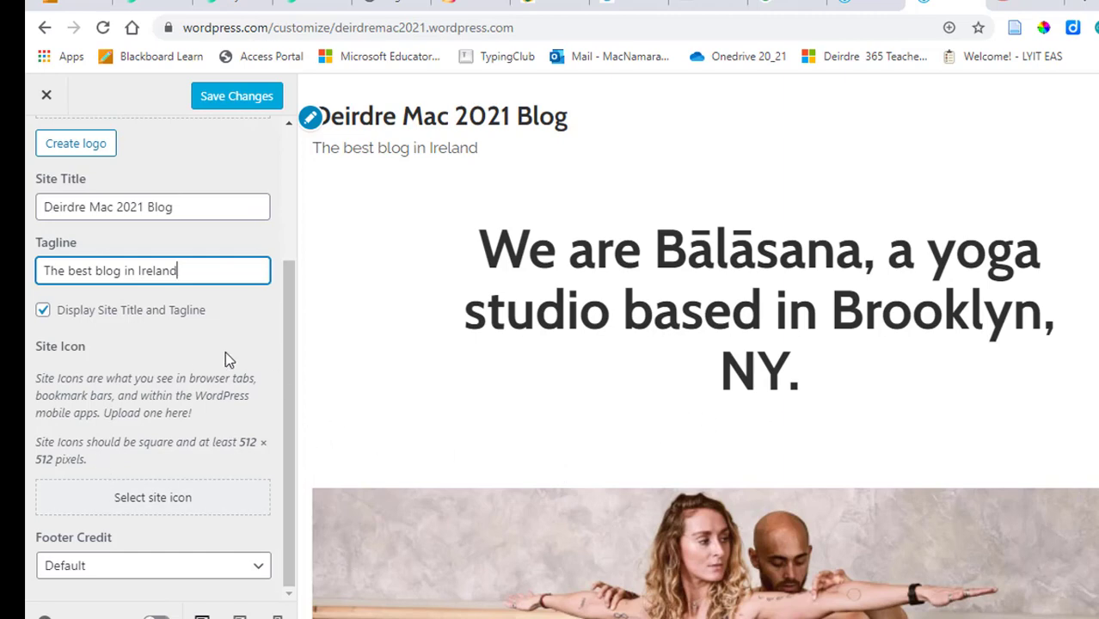
click(253, 98)
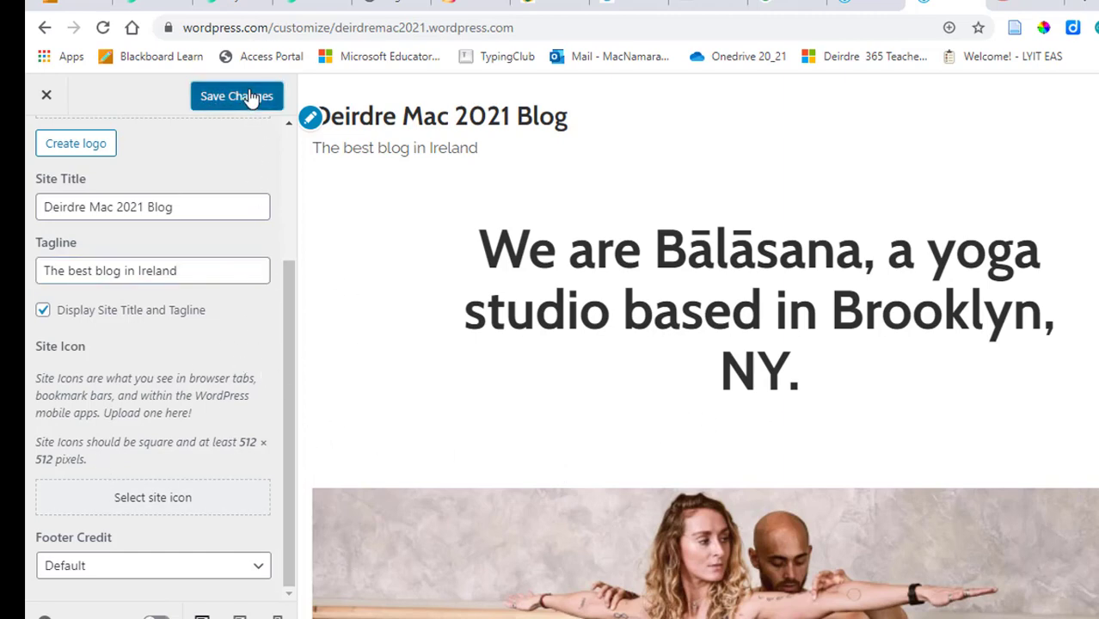
click(46, 95)
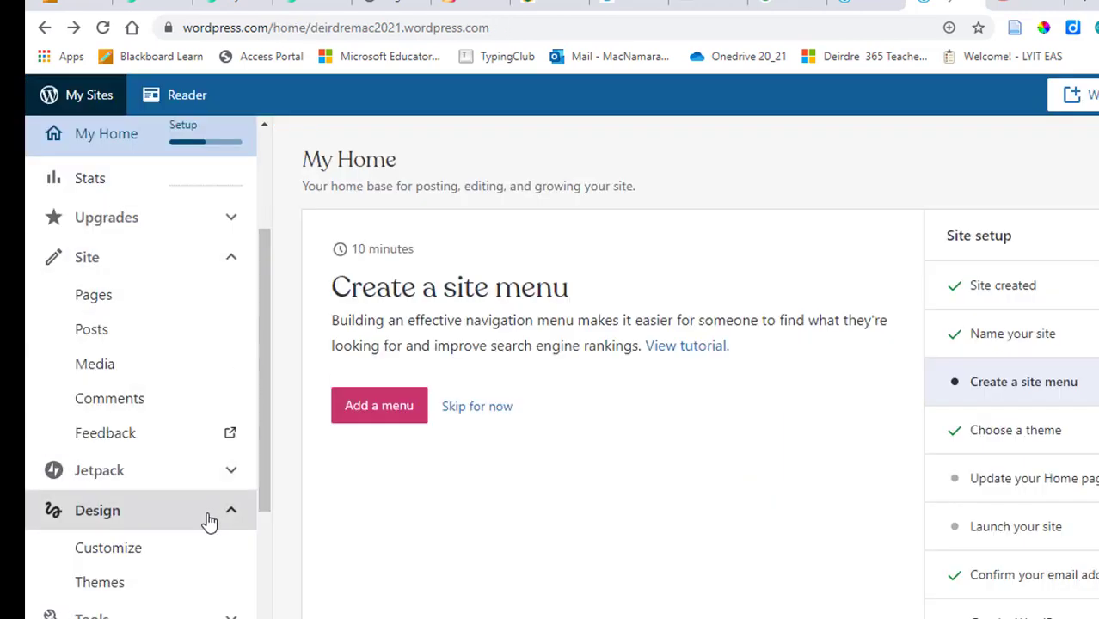
Step: Try the featured color palettes in the site's Colors & Backgrounds customization settings and close the customizer without saving
click(138, 552)
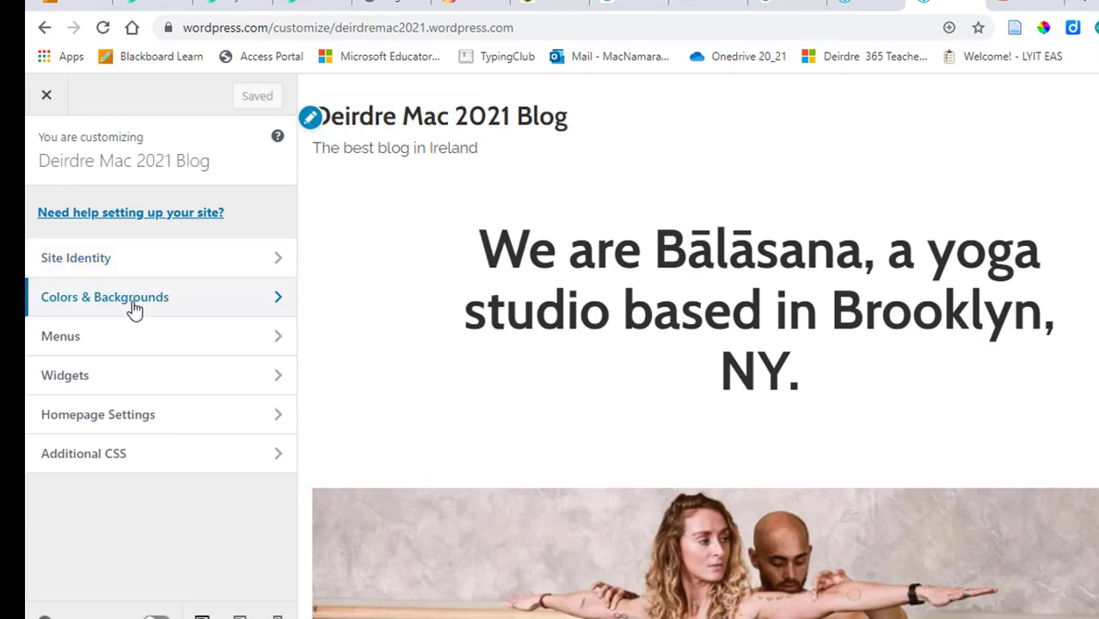
click(133, 301)
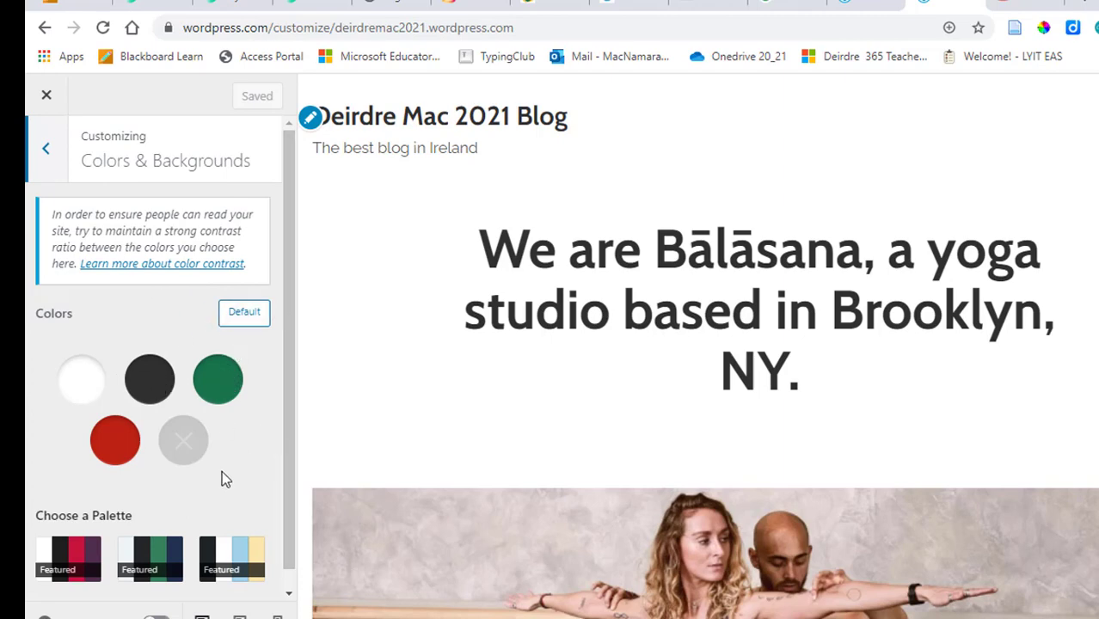
scroll(202, 478, down, 1)
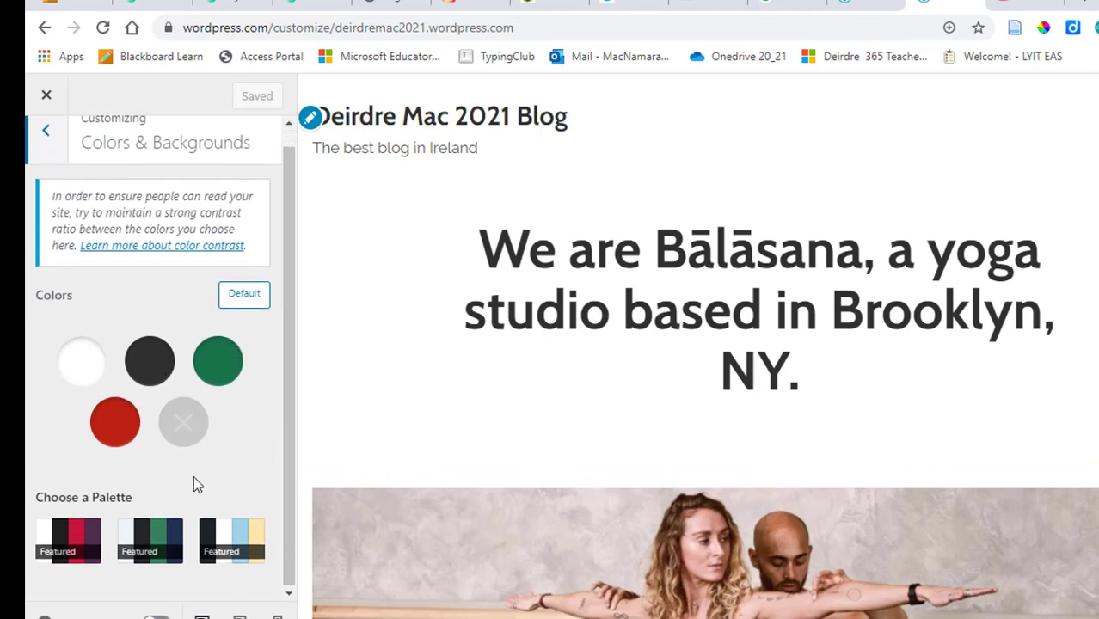
click(234, 539)
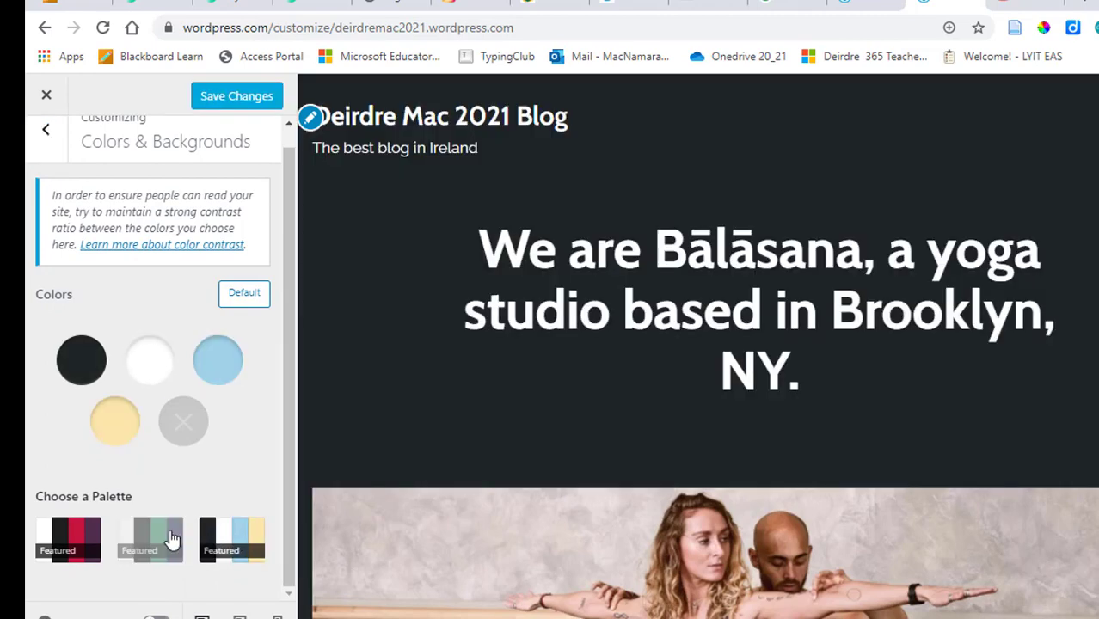
click(175, 542)
click(86, 545)
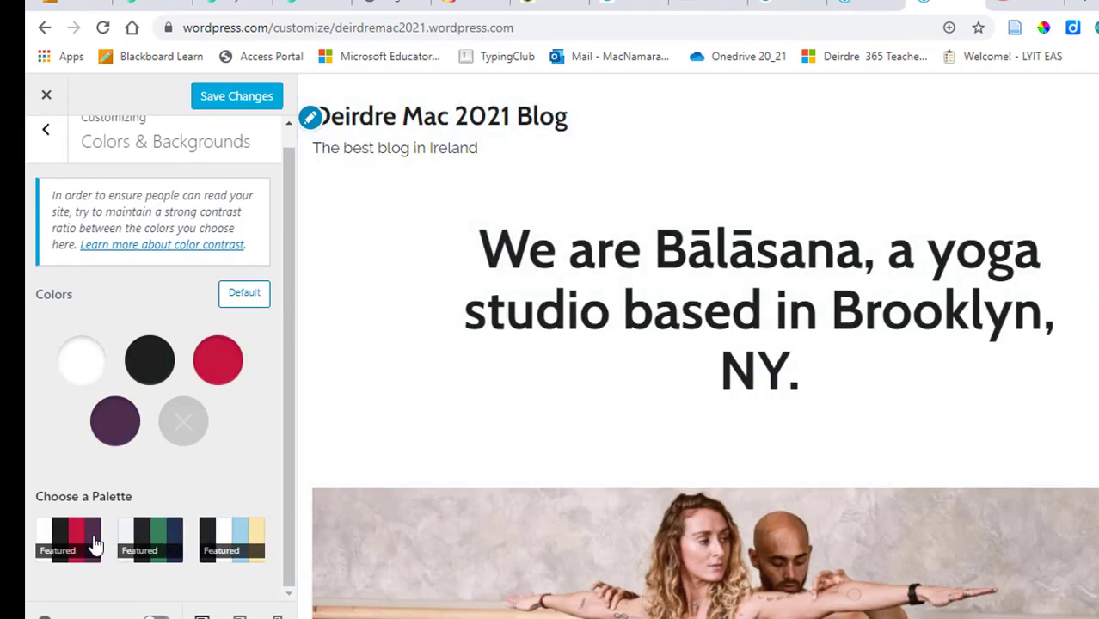
click(211, 541)
click(46, 129)
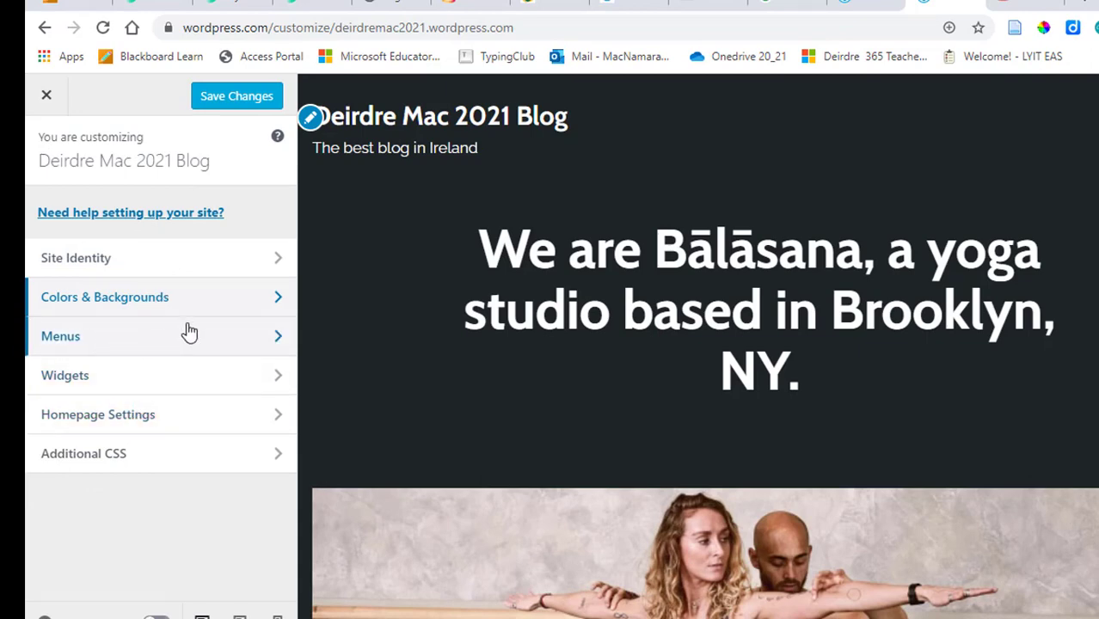
click(49, 97)
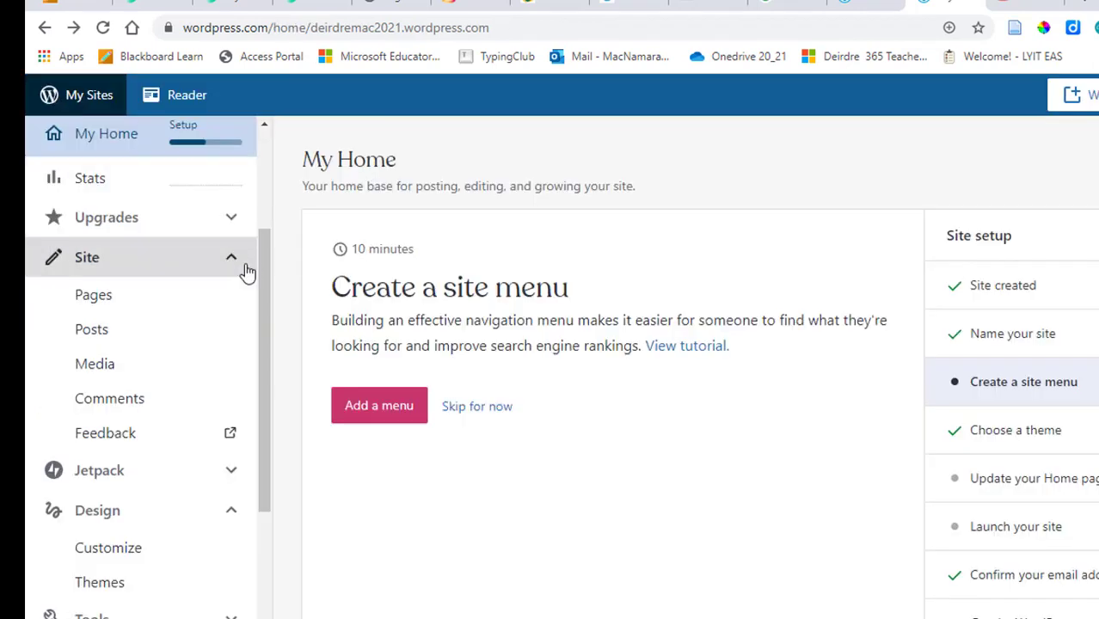
Step: Open the Home page for editing from the site's list of pages
click(104, 305)
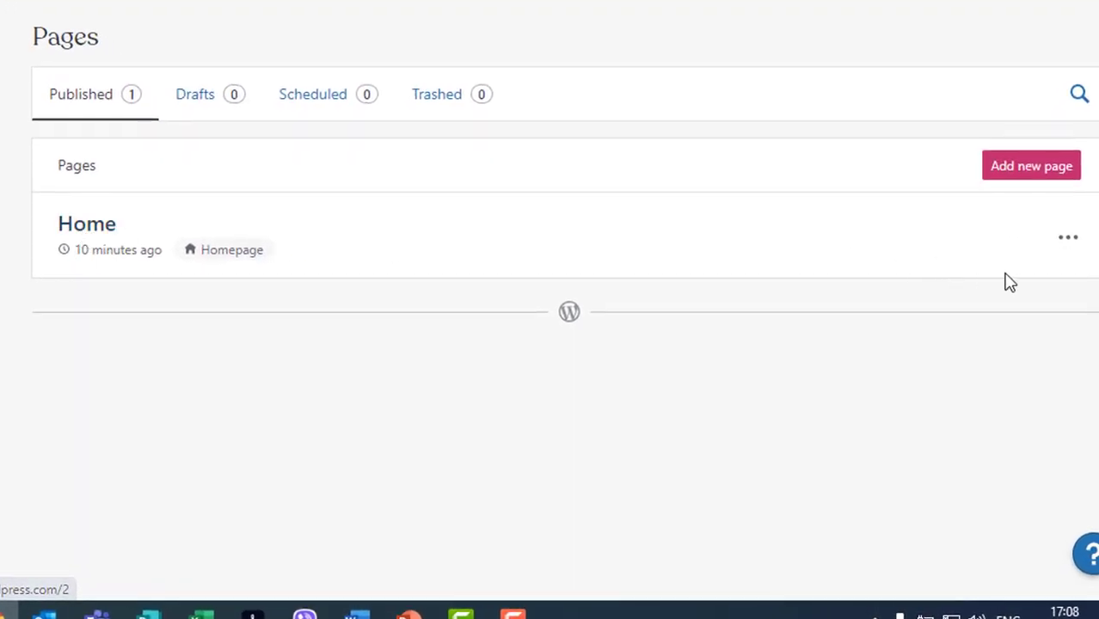
click(1068, 245)
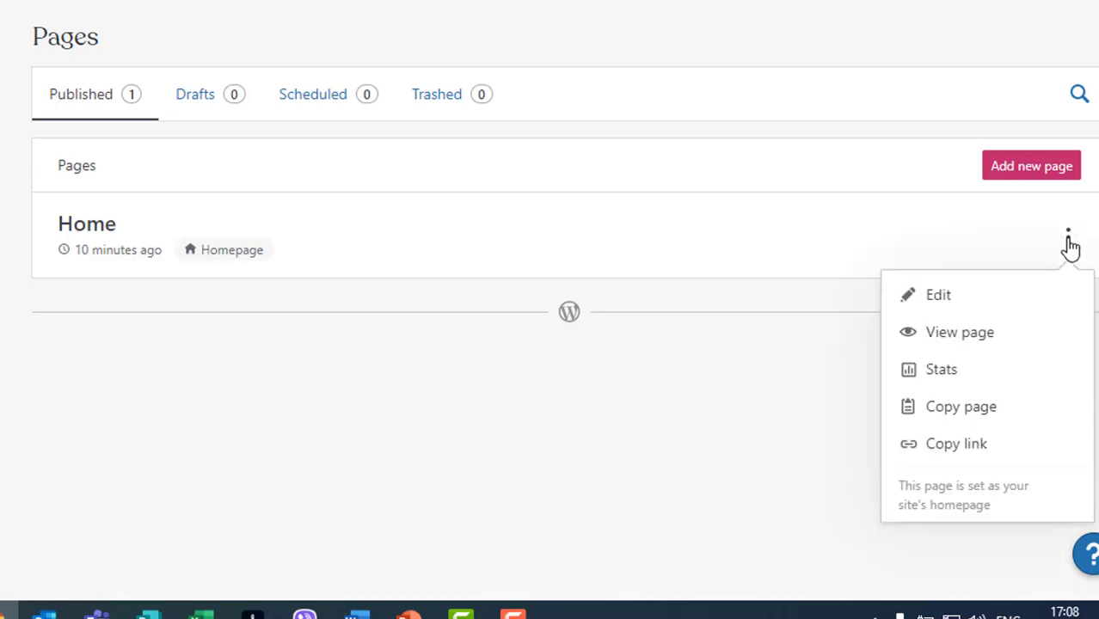
click(957, 307)
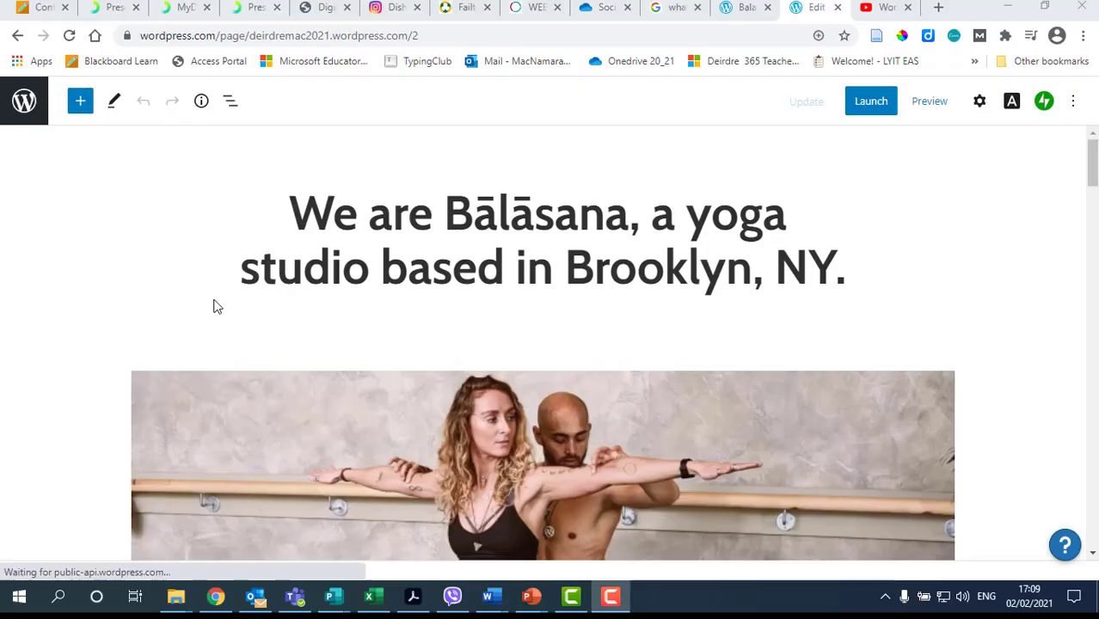
Step: Replace the Home page's main heading text with "Social Media Blog Introduction"
drag(283, 210, 856, 293)
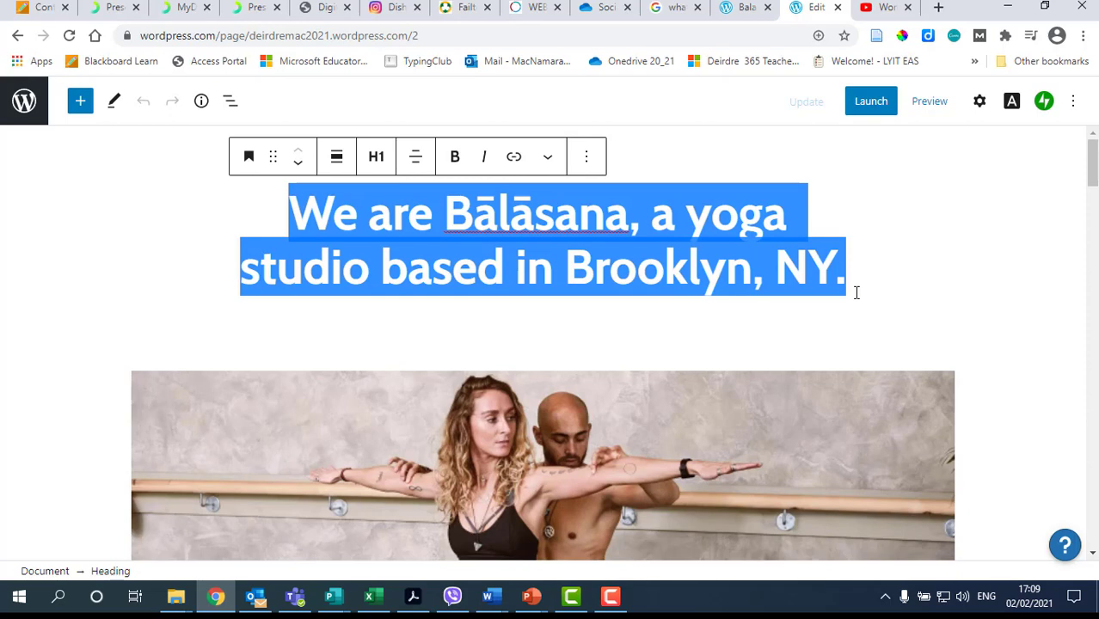
text(Social Medi)
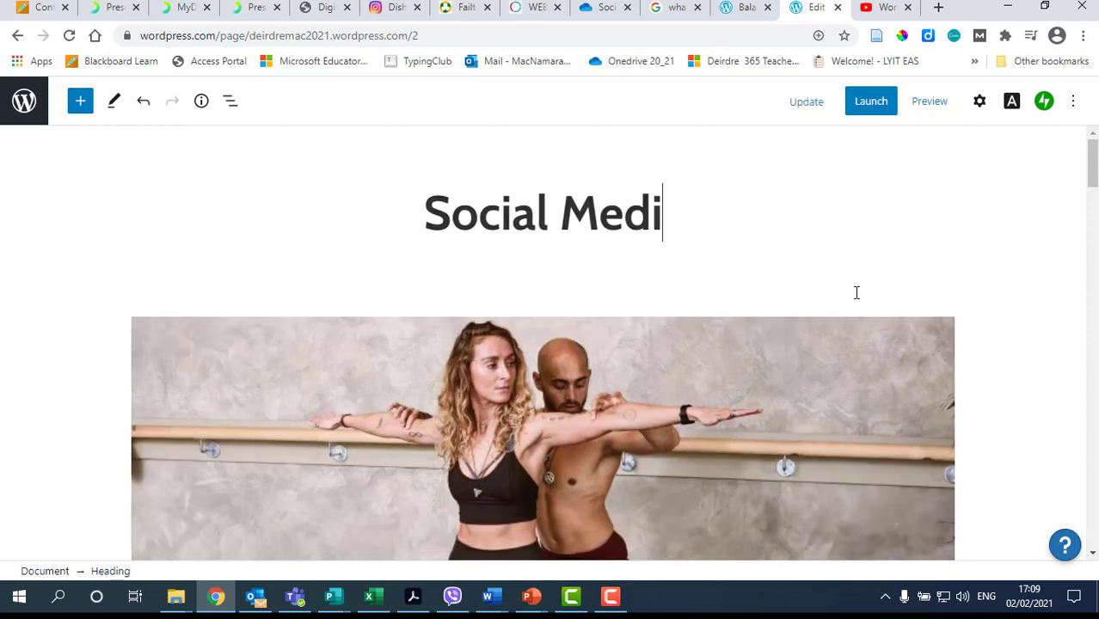
text(a )
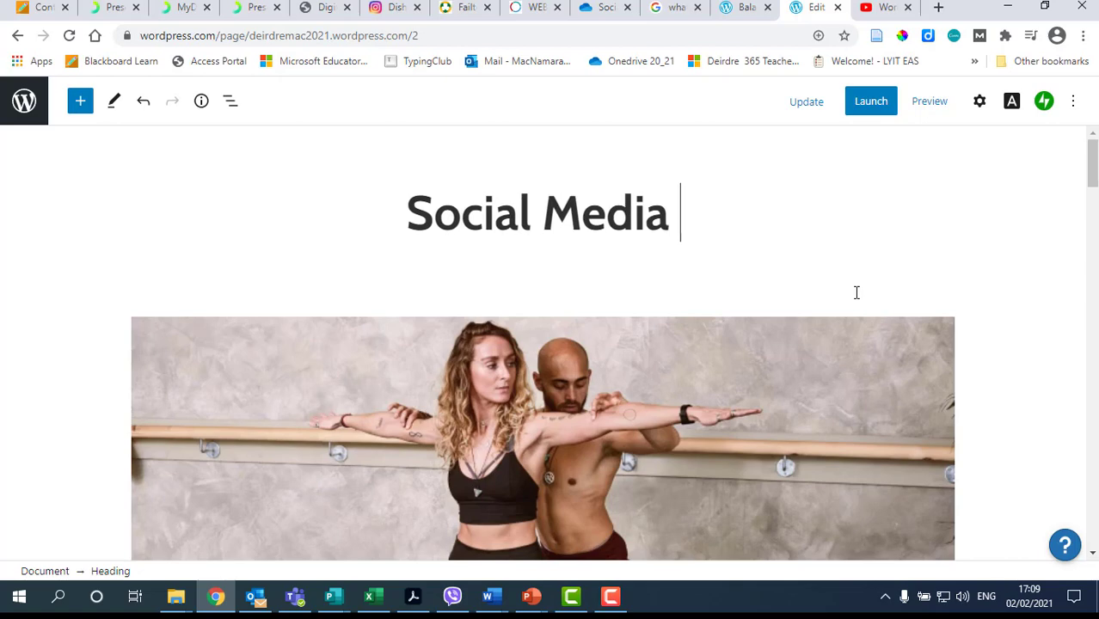
text(Blog)
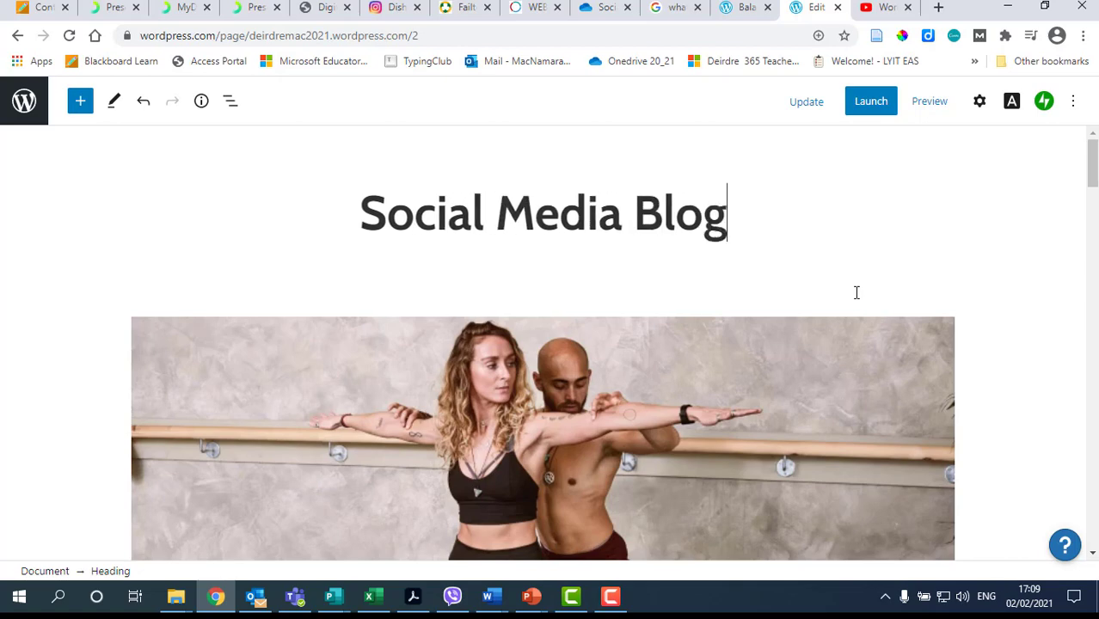
text( Introduction)
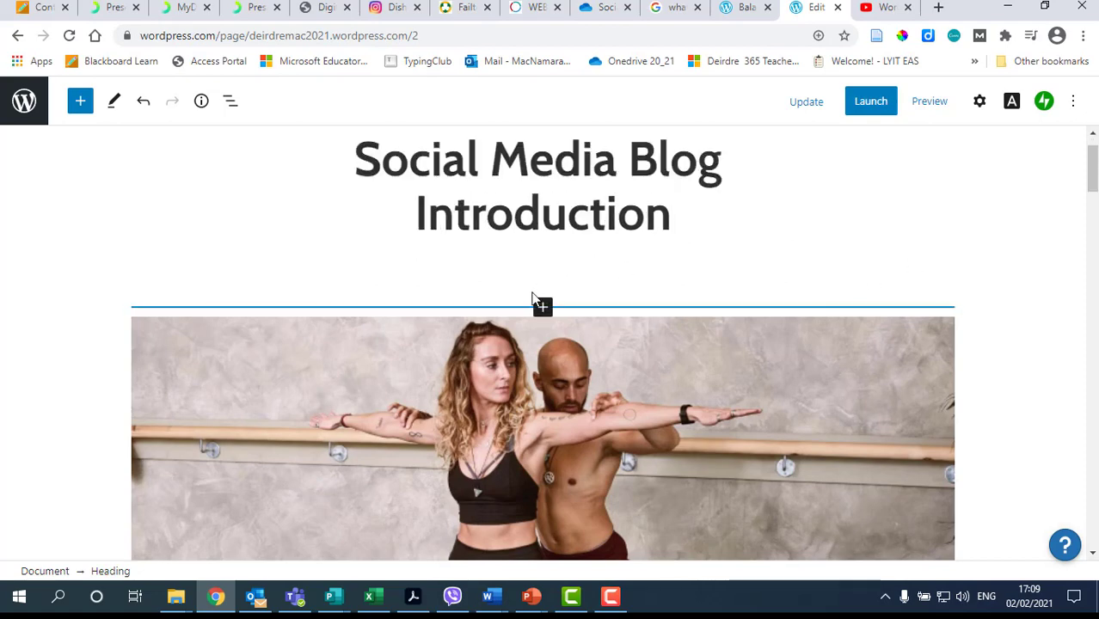
Step: Remove the large yoga image block directly below the main heading
click(505, 380)
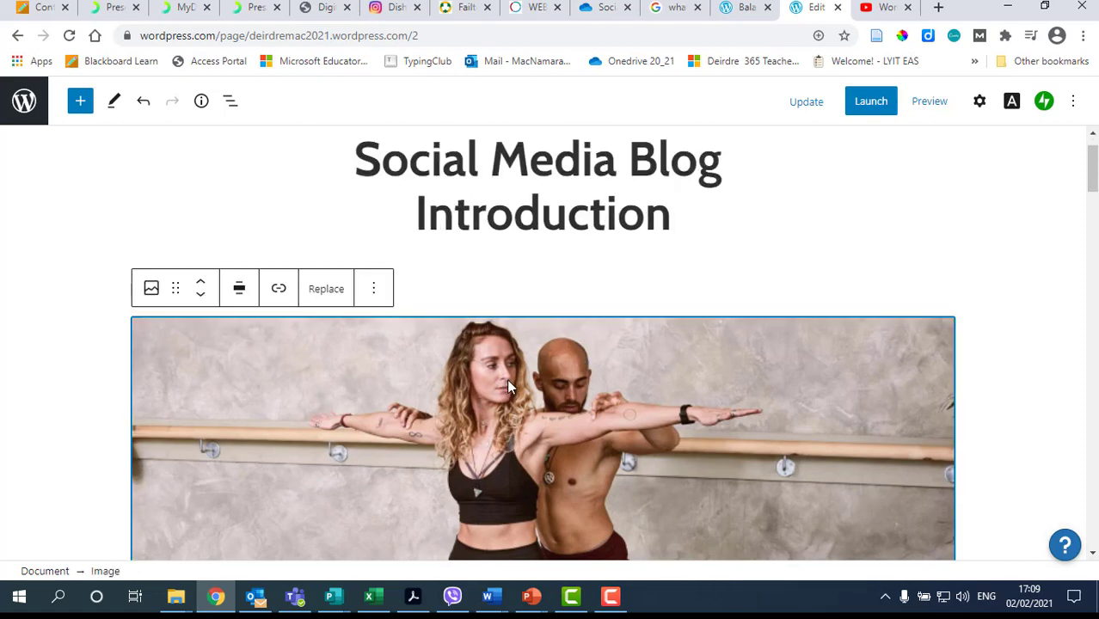
click(374, 289)
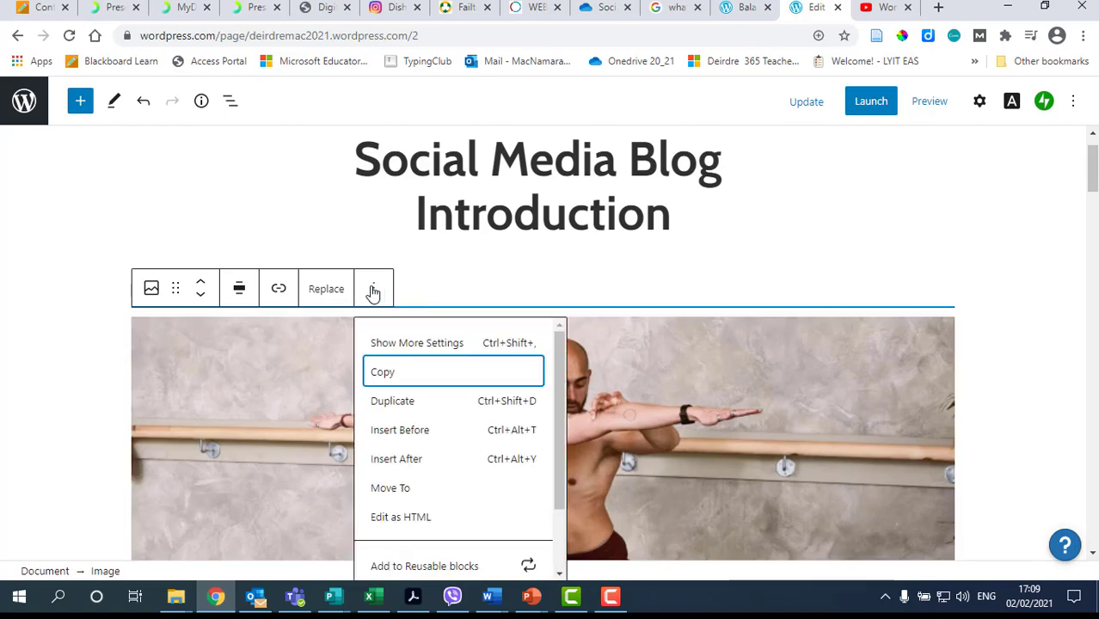
scroll(518, 366, down, 2)
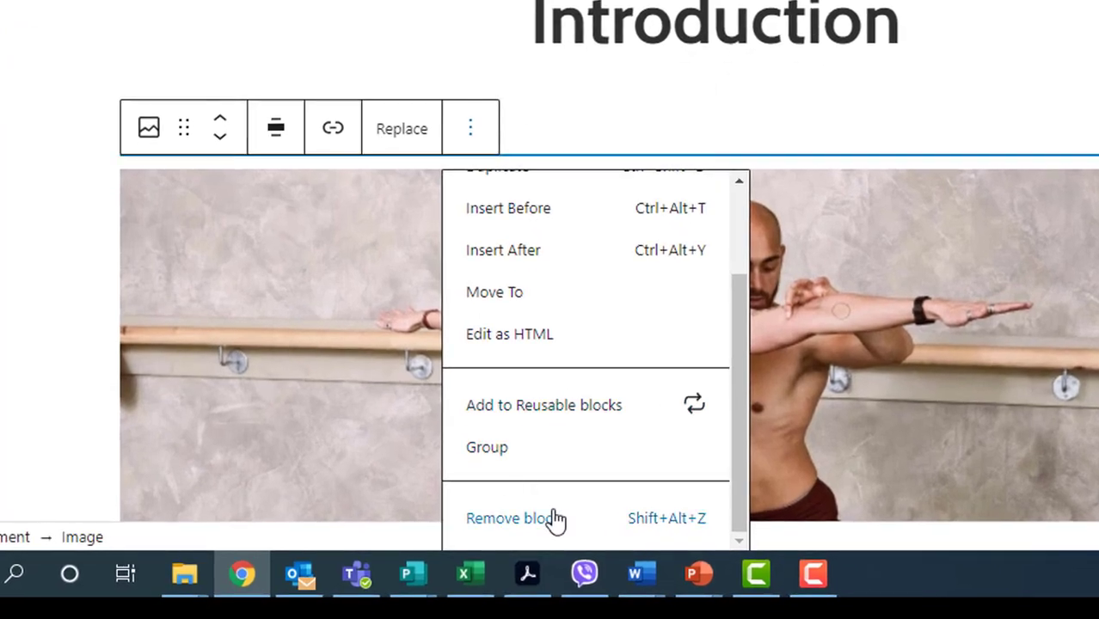
click(555, 518)
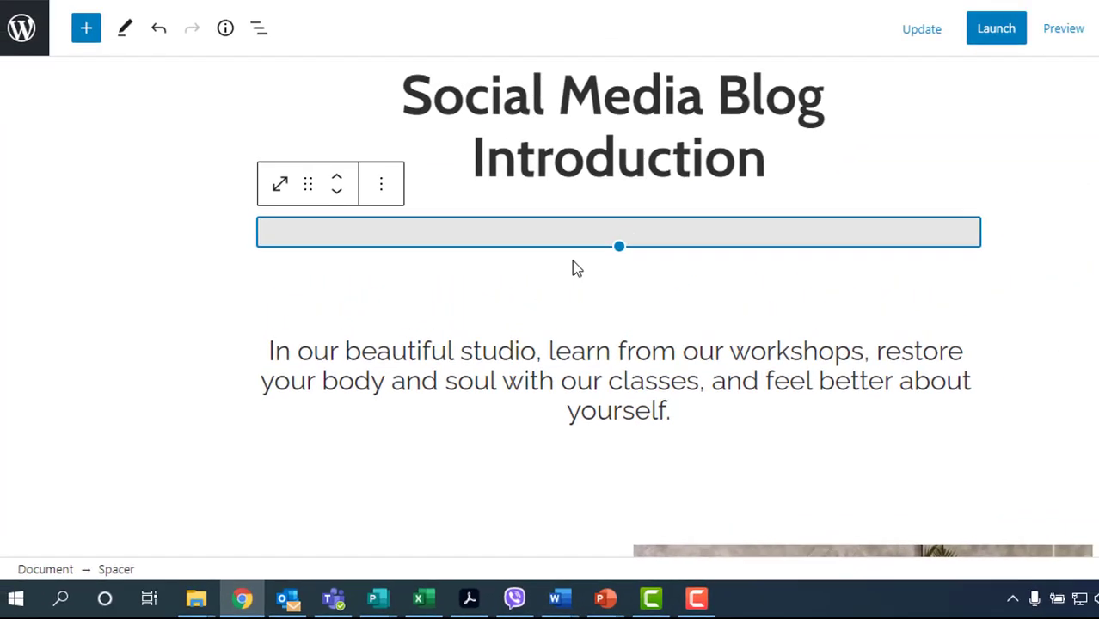
Step: Update the edited Home page, preview it in the desktop view and close the preview
scroll(456, 382, down, 5)
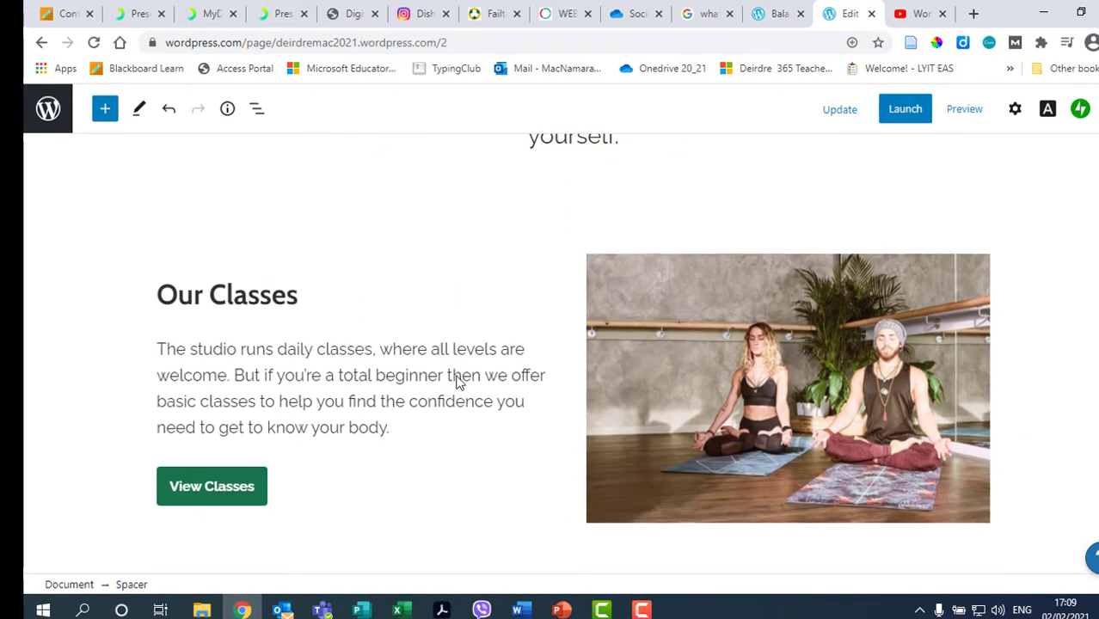
scroll(457, 381, down, 10)
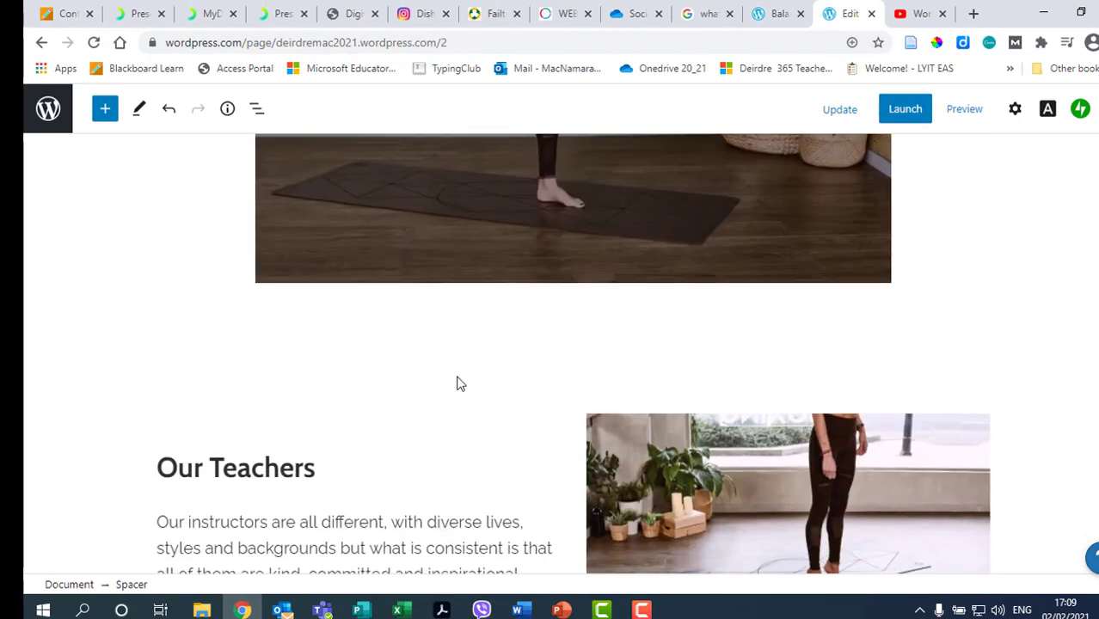
scroll(456, 378, up, 12)
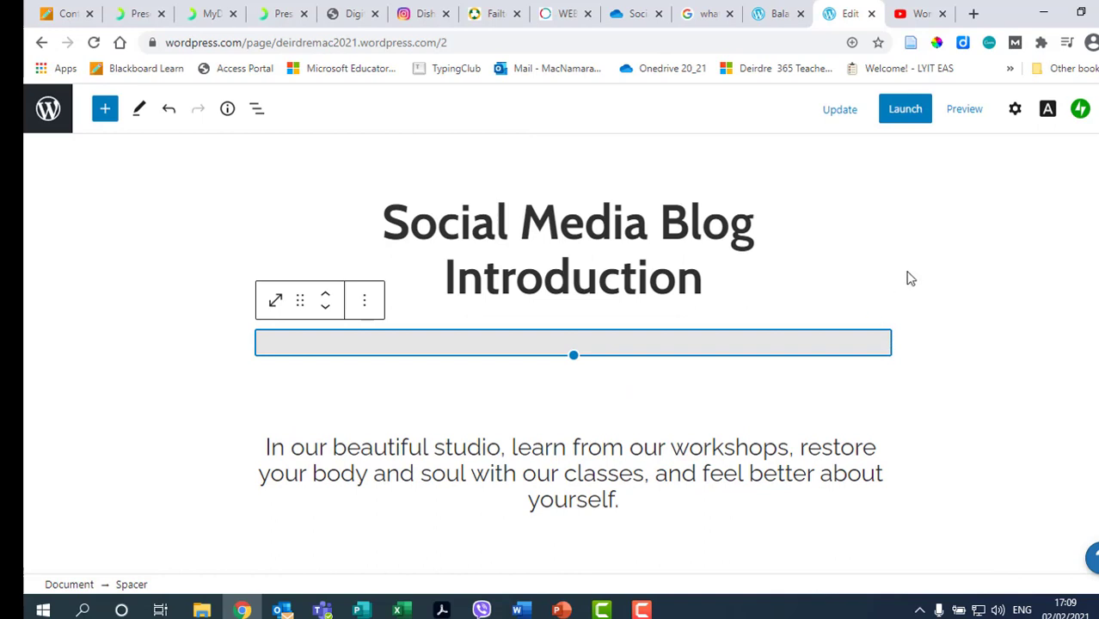
click(837, 110)
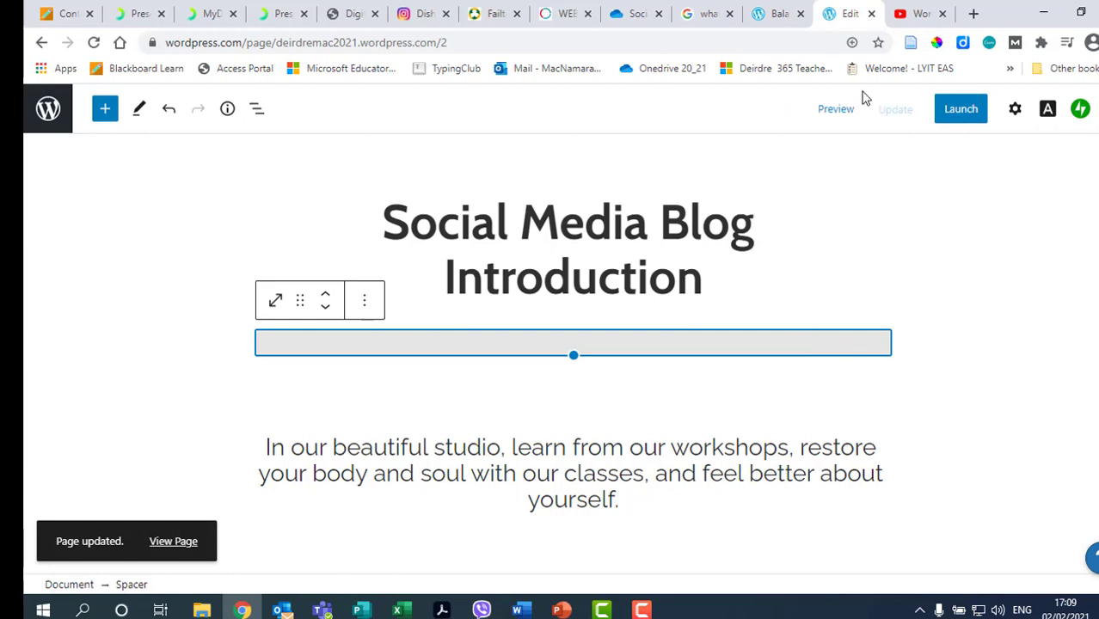
click(835, 109)
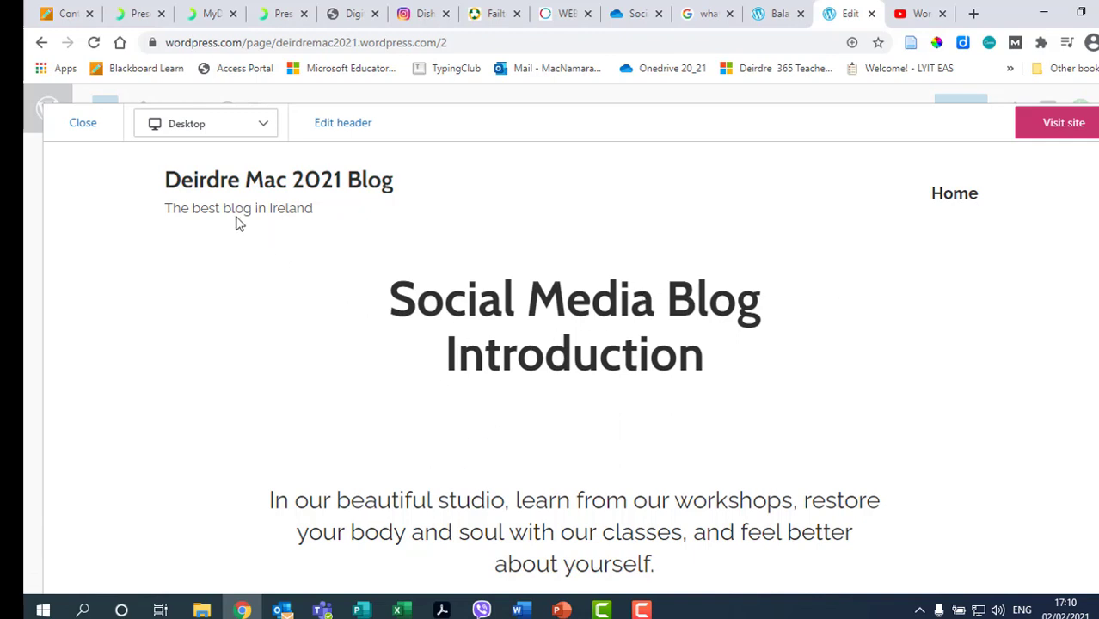
click(82, 133)
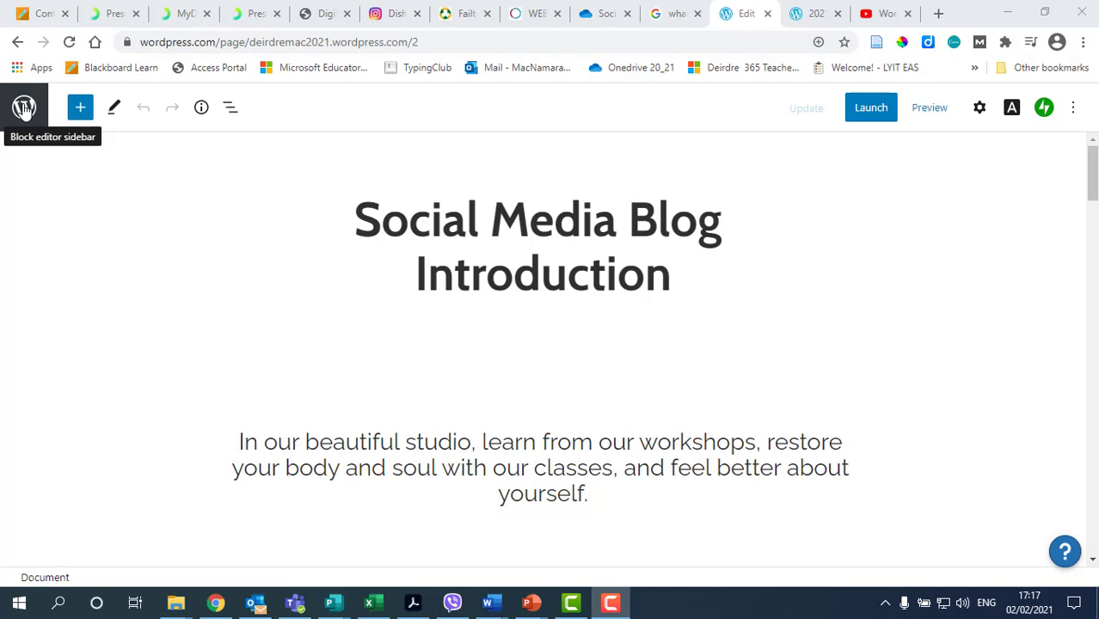
Step: Leave the page editor and add a new post from the site's Posts section
click(23, 109)
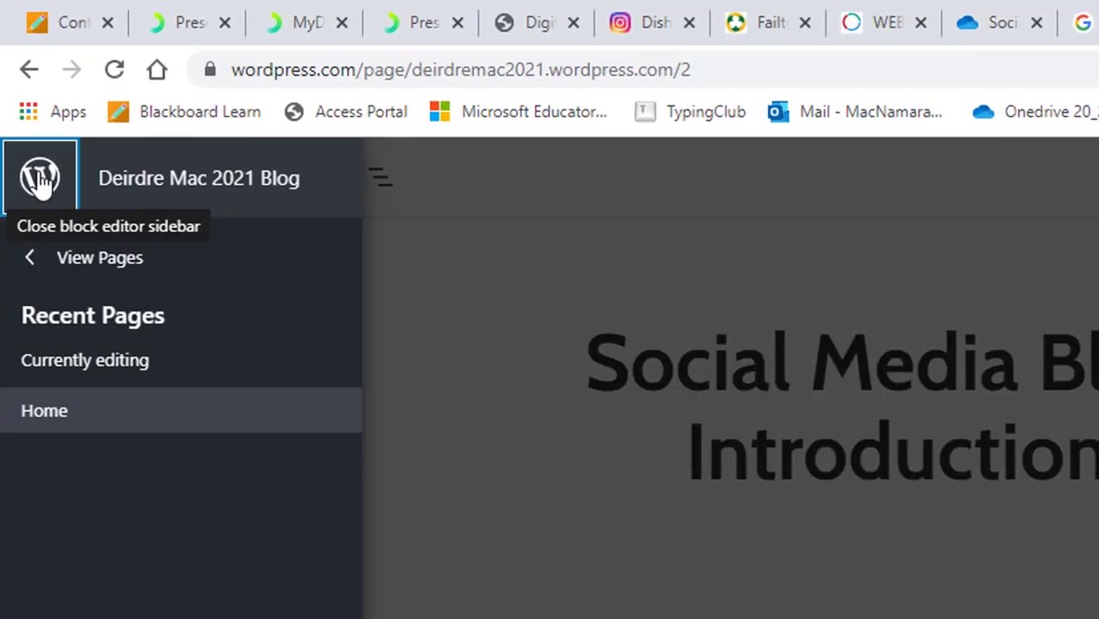
click(108, 260)
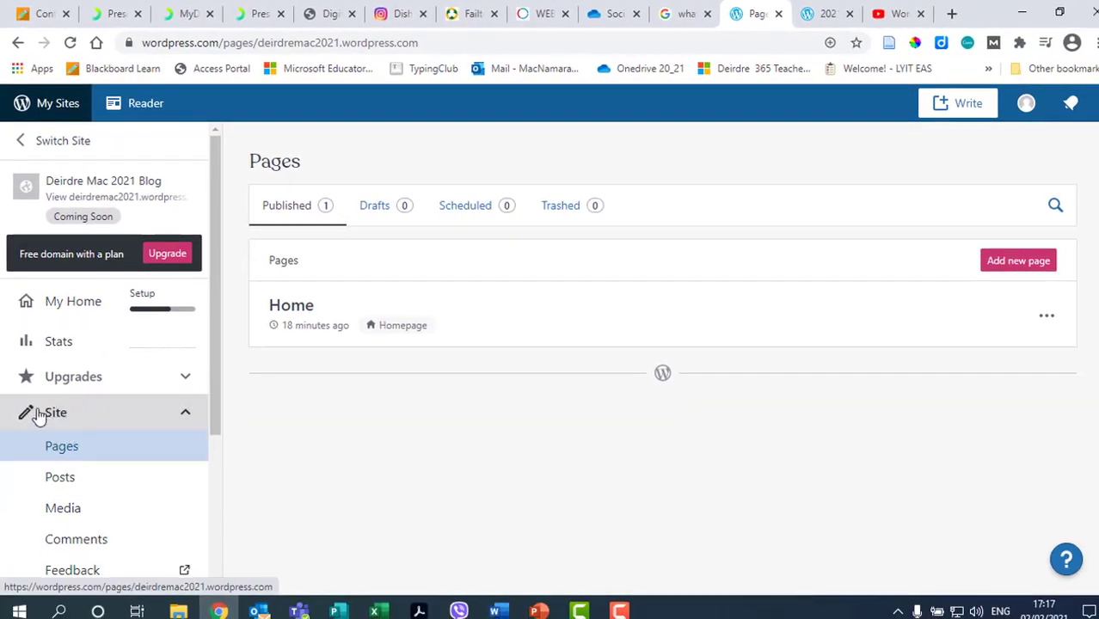
click(149, 417)
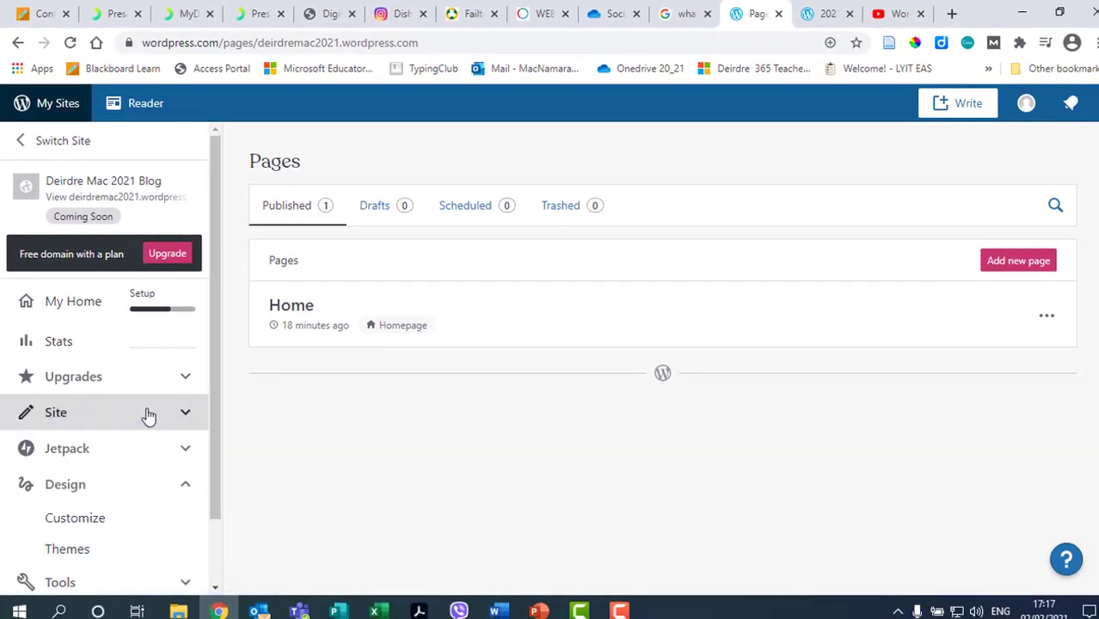
click(148, 416)
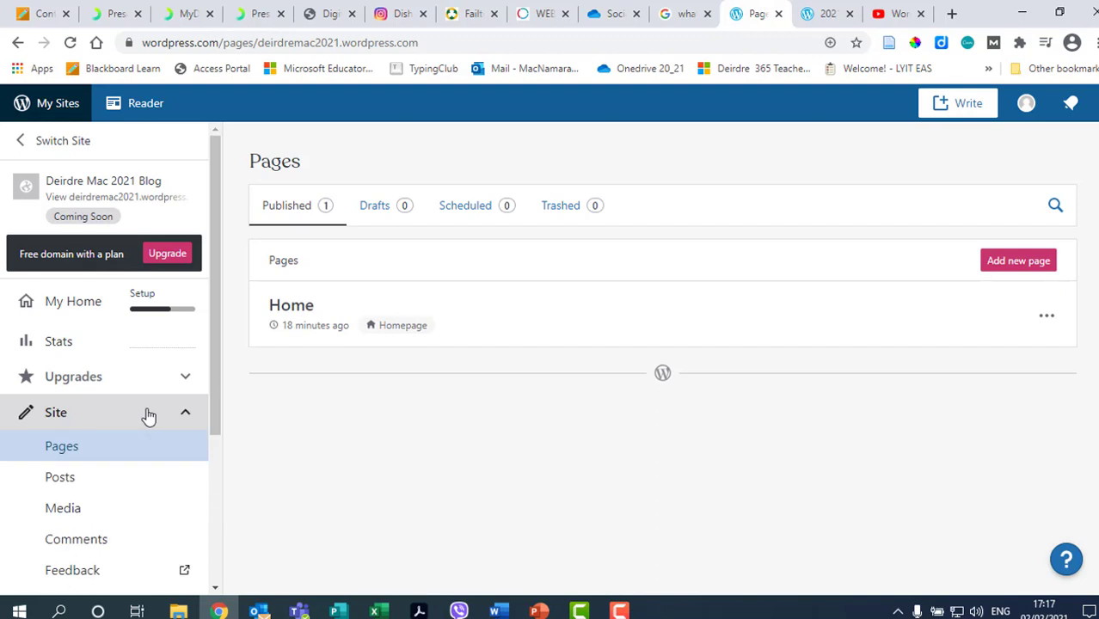
click(49, 479)
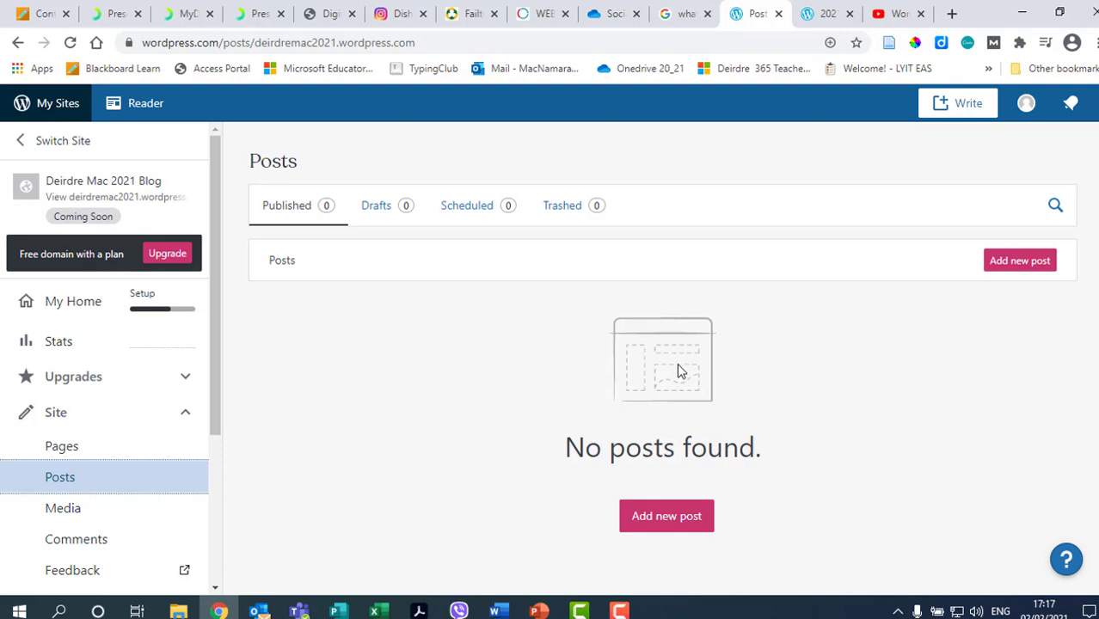
click(1013, 258)
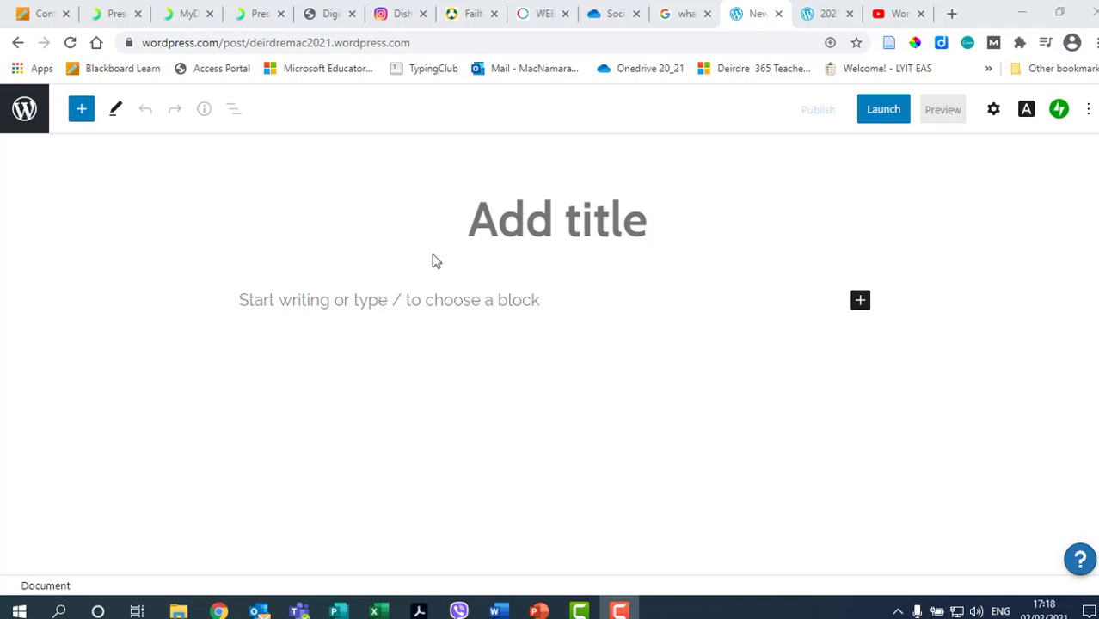
Step: Title the new post "Why Brown Bread" and place the text cursor in the empty paragraph below the title
click(510, 223)
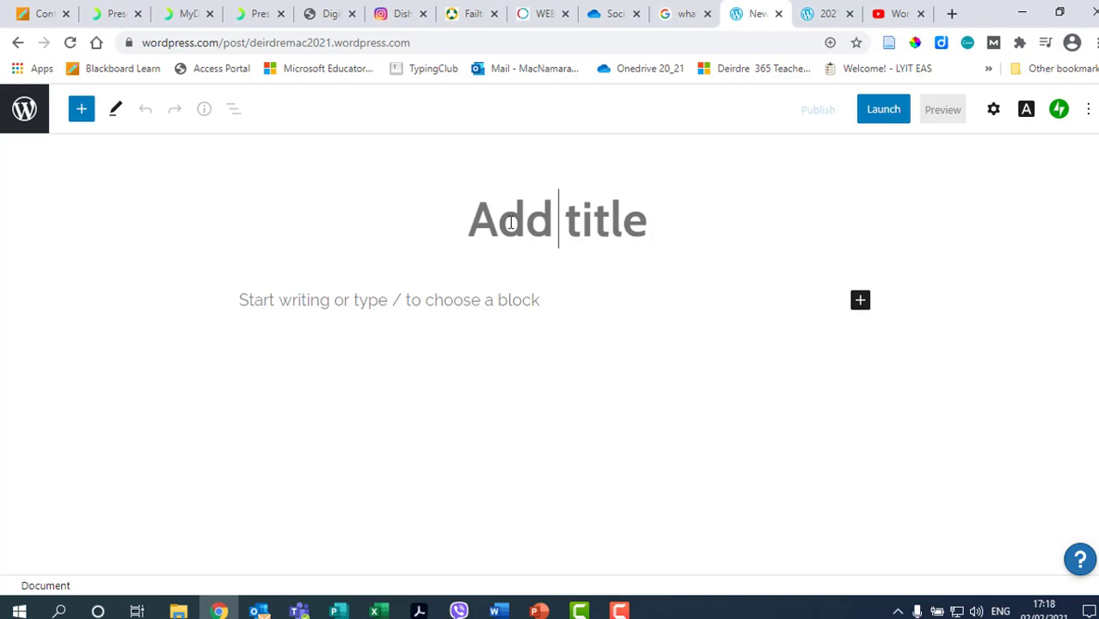
text(Why Brown Bread)
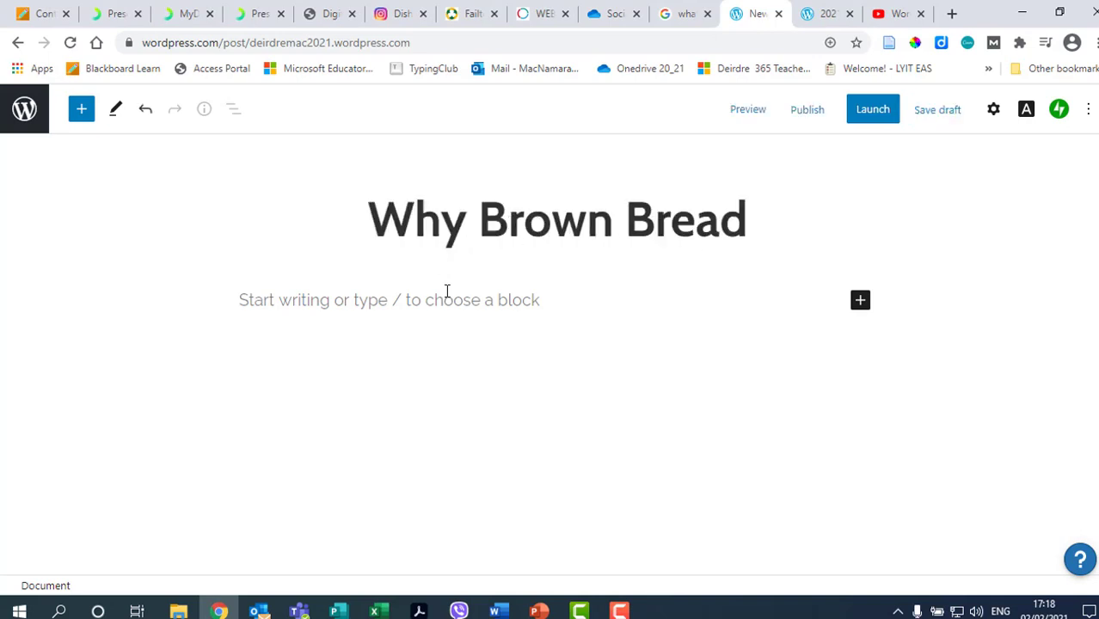
click(332, 301)
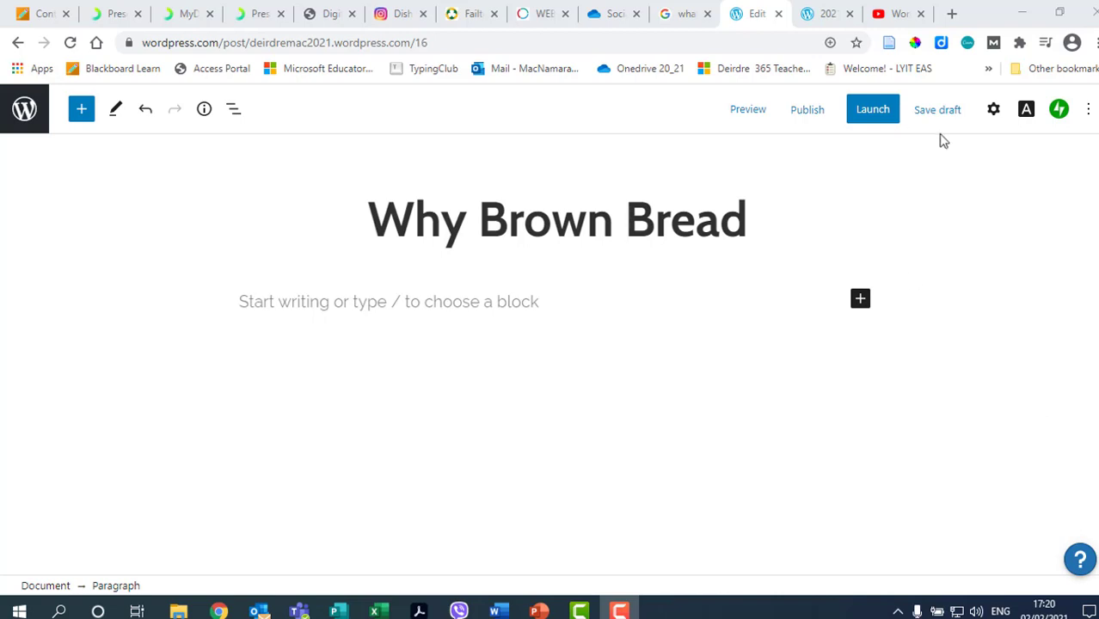
click(268, 303)
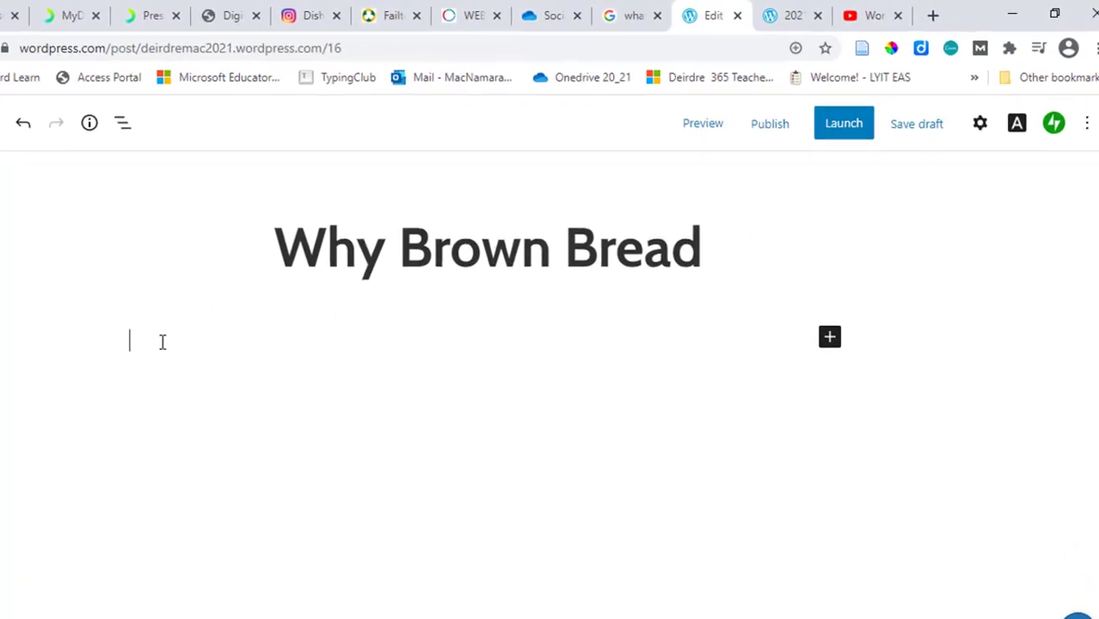
Step: Enter the placeholder text "Text ijsdf sadfjsa" in the paragraph below the post title
text(Text)
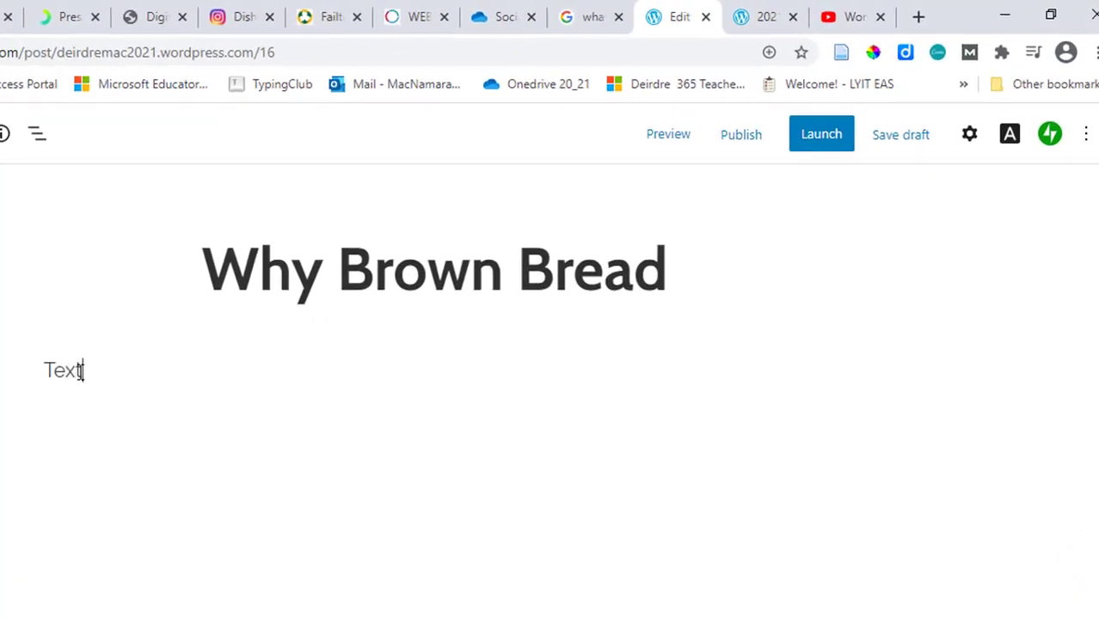
text( ijsdf sadfjsa)
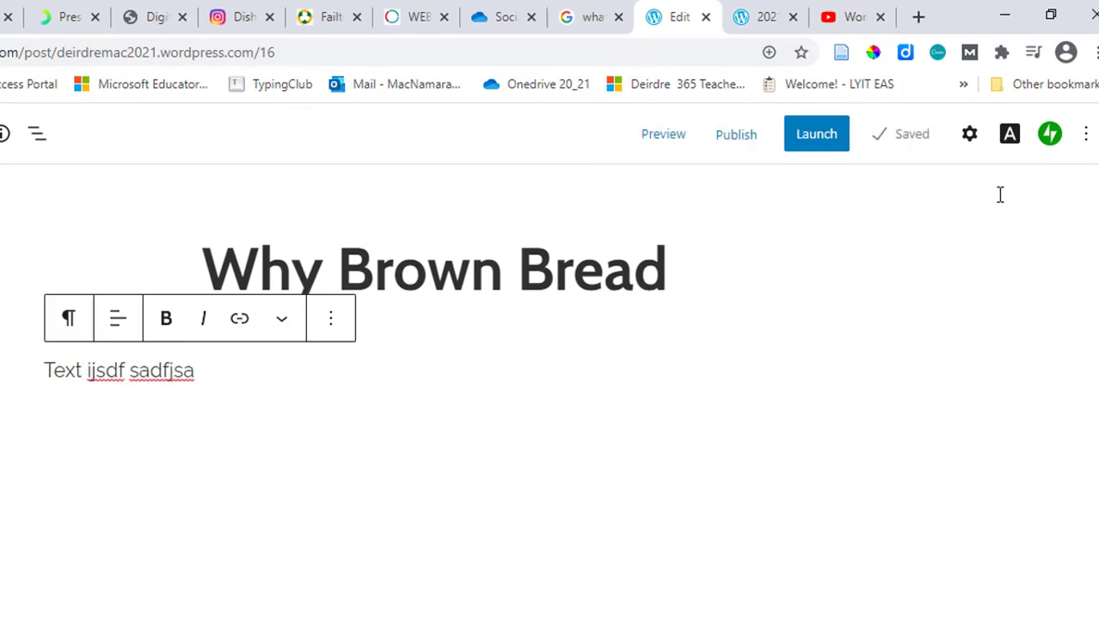
Step: Show the post's settings and create a new category named "Social media" for the post
click(970, 138)
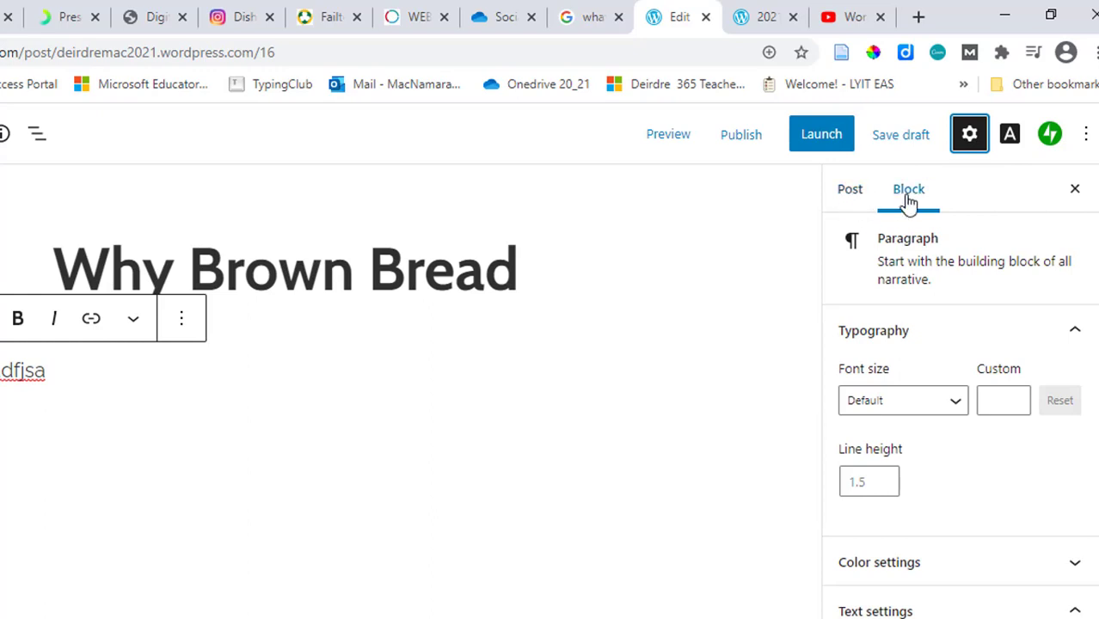
click(854, 196)
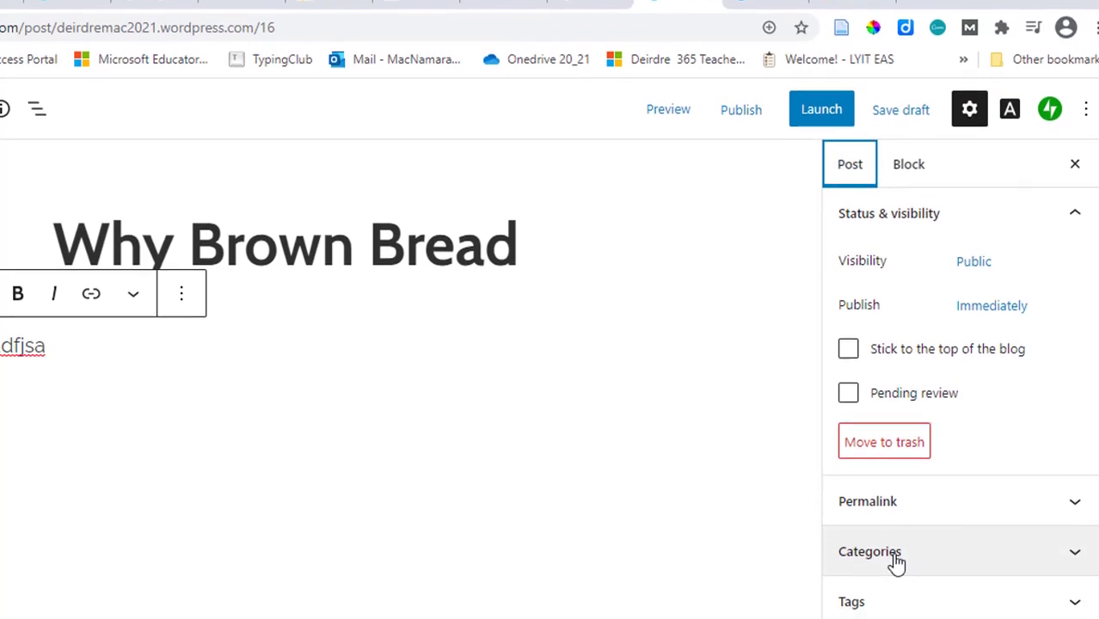
click(895, 560)
scroll(954, 571, down, 1)
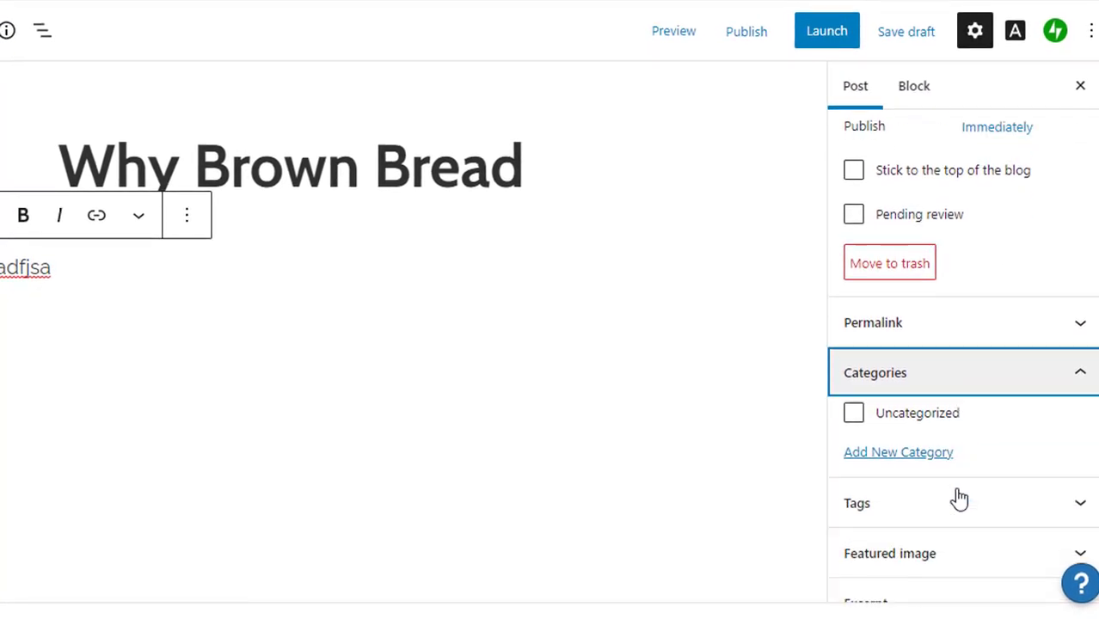
click(918, 453)
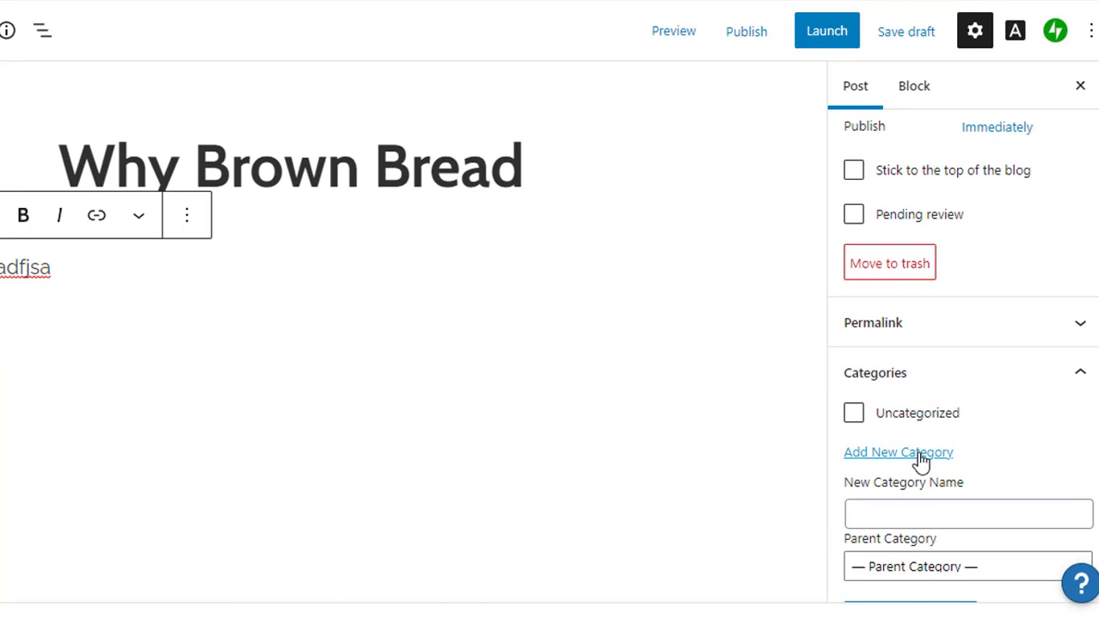
click(926, 513)
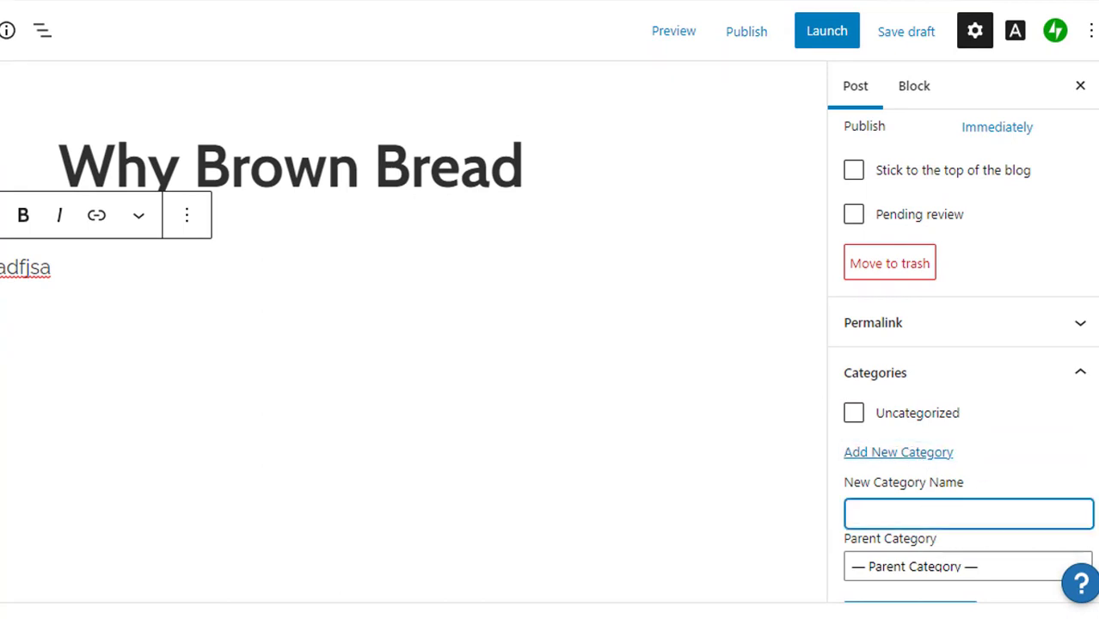
text(Social med)
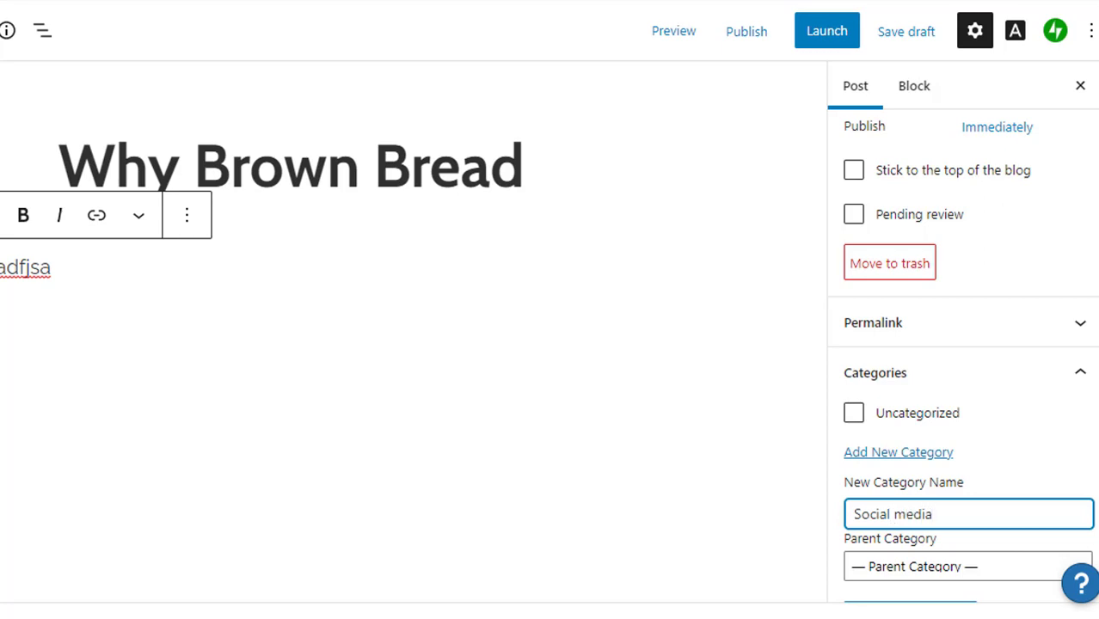
text(ia)
key(Return)
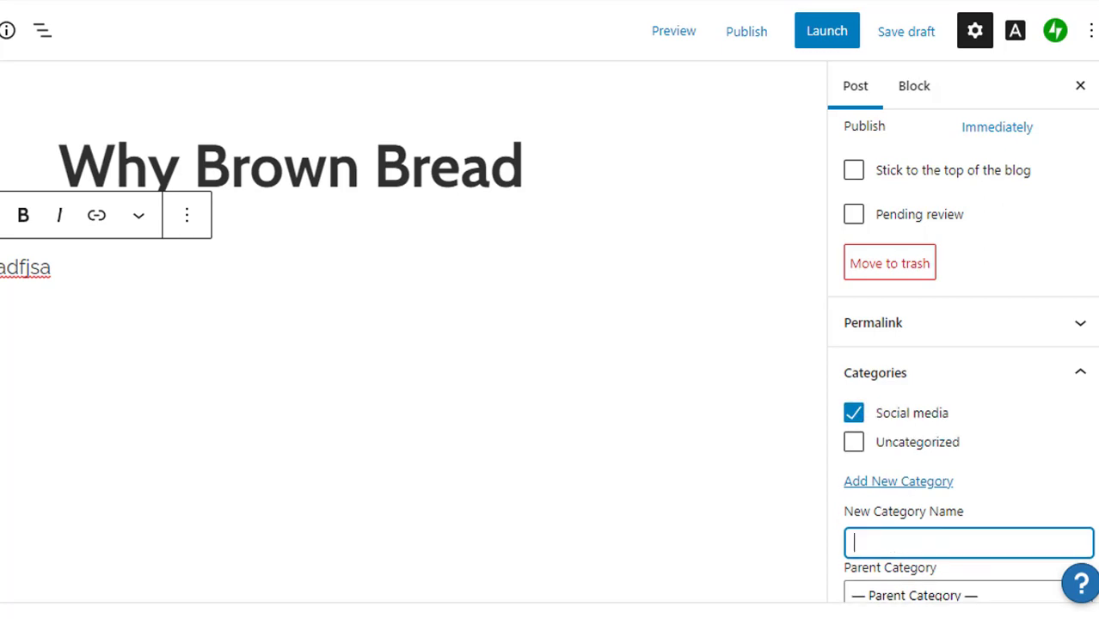
Step: Create two more categories for the post, "Imagery" and "LinkedIn"
text(Imagery)
key(Return)
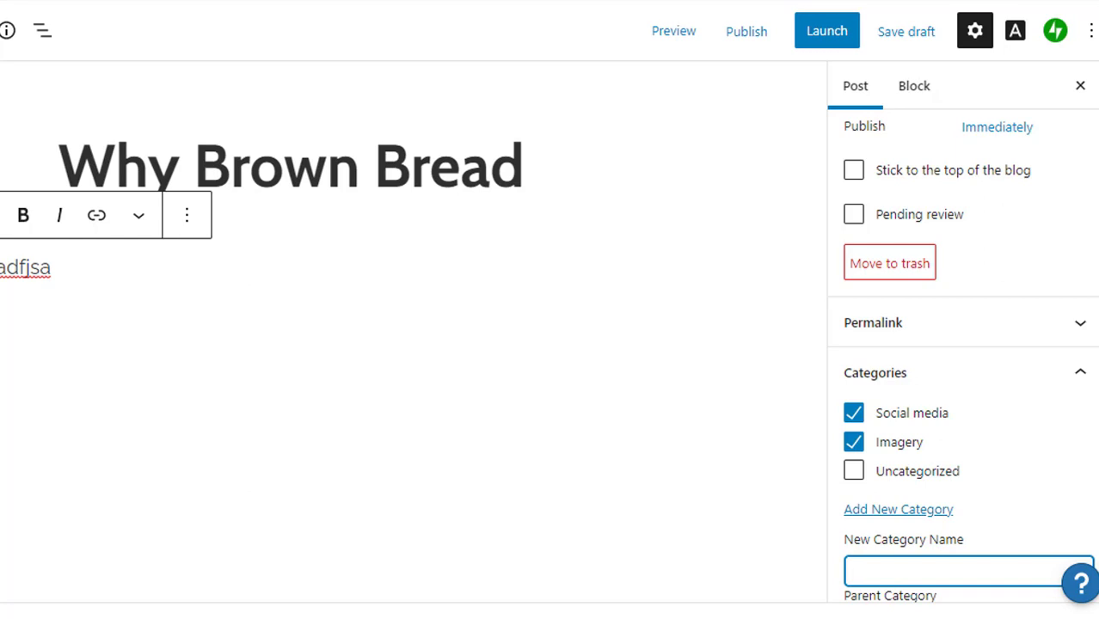
text(LinkedIn)
key(Return)
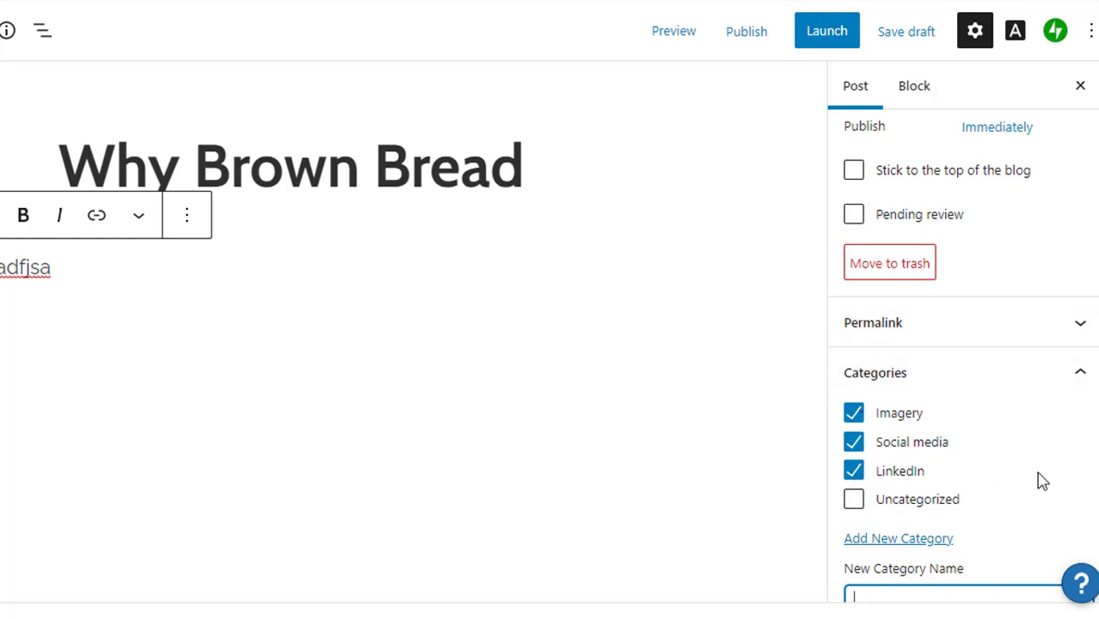
Step: Expand the post's tag settings and add the tags "Facebook" and "Twitter"
scroll(1032, 453, down, 2)
scroll(1031, 454, down, 1)
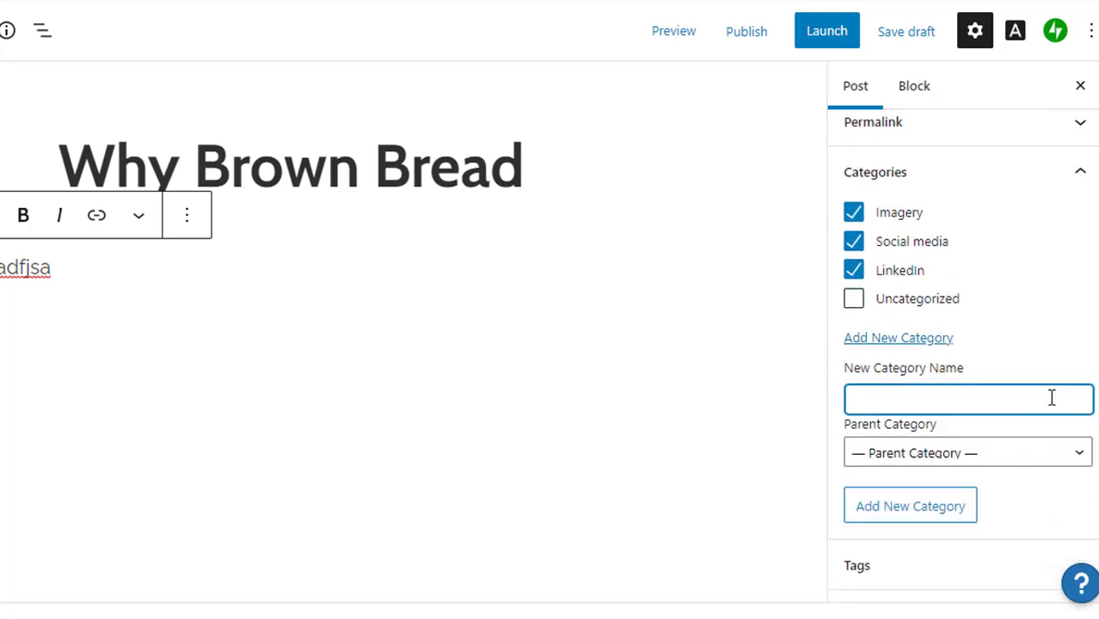
scroll(908, 472, down, 2)
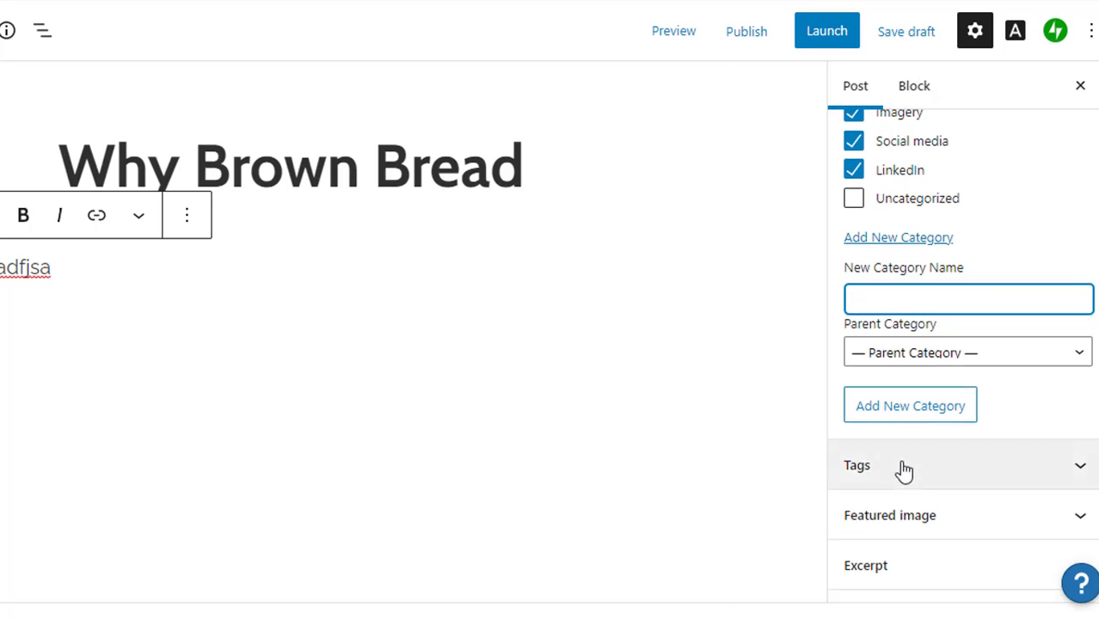
click(904, 468)
click(938, 528)
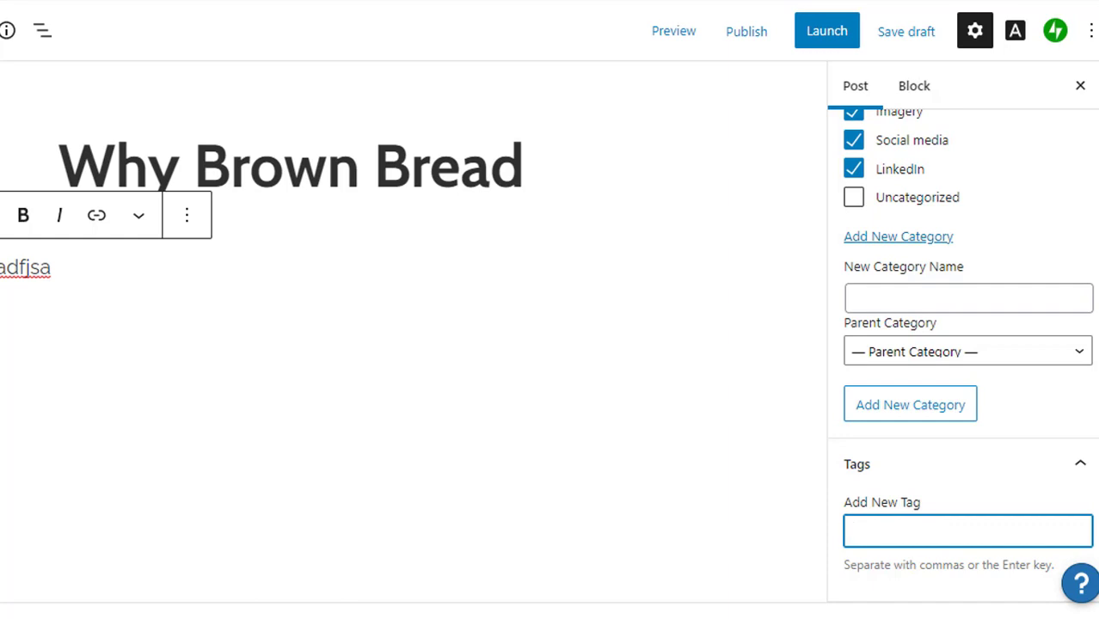
text(Facebook)
key(Return)
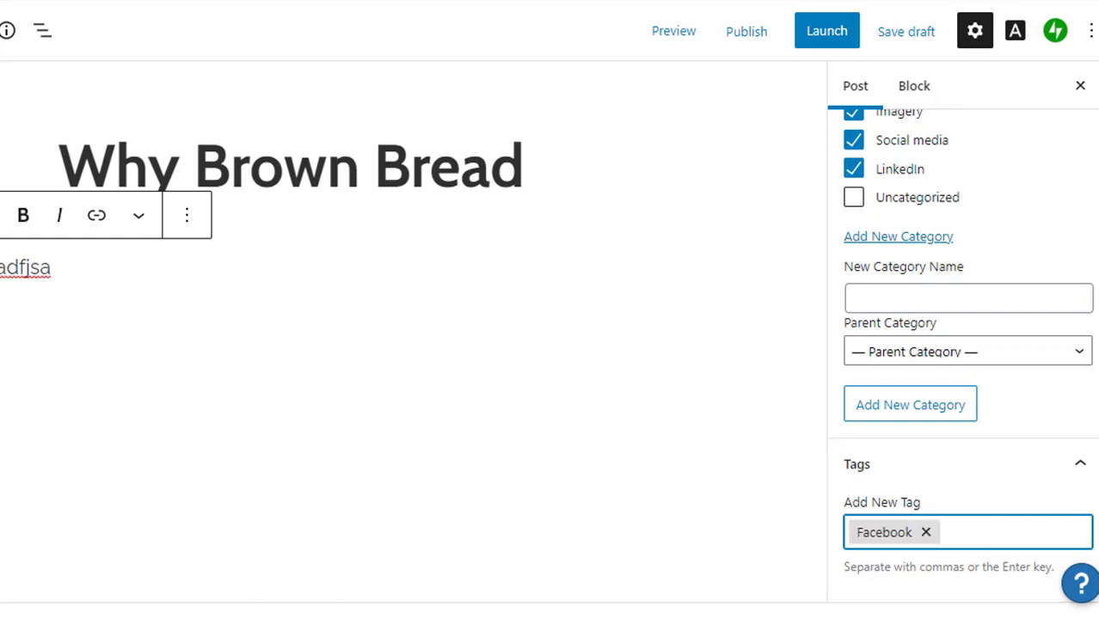
text(Twitter)
key(Return)
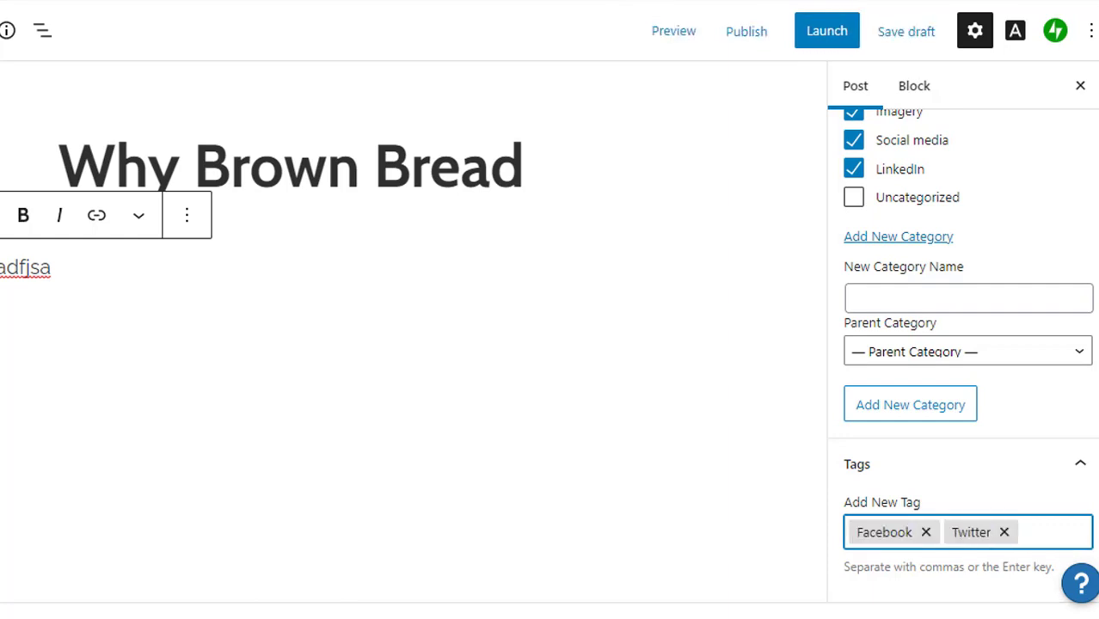
Step: Add four more tags to the post: "Pinterest", "Canva Images", "Photo Skills" and "Phot Final"
text(Pinterest)
key(Return)
text(Canva Images)
key(Return)
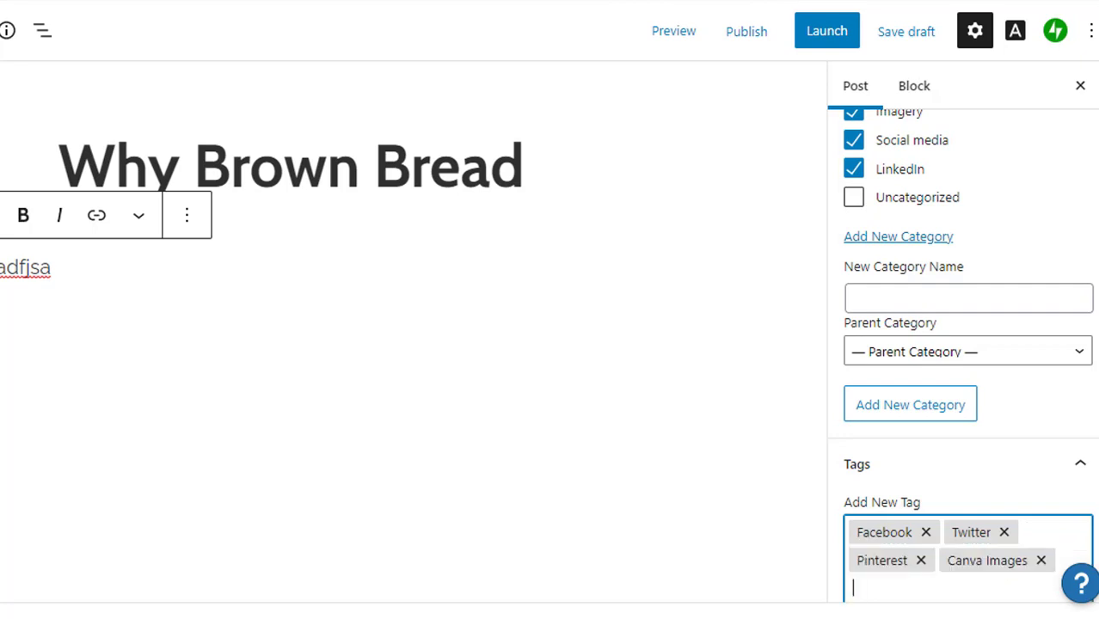
text(Photo Skills)
key(Return)
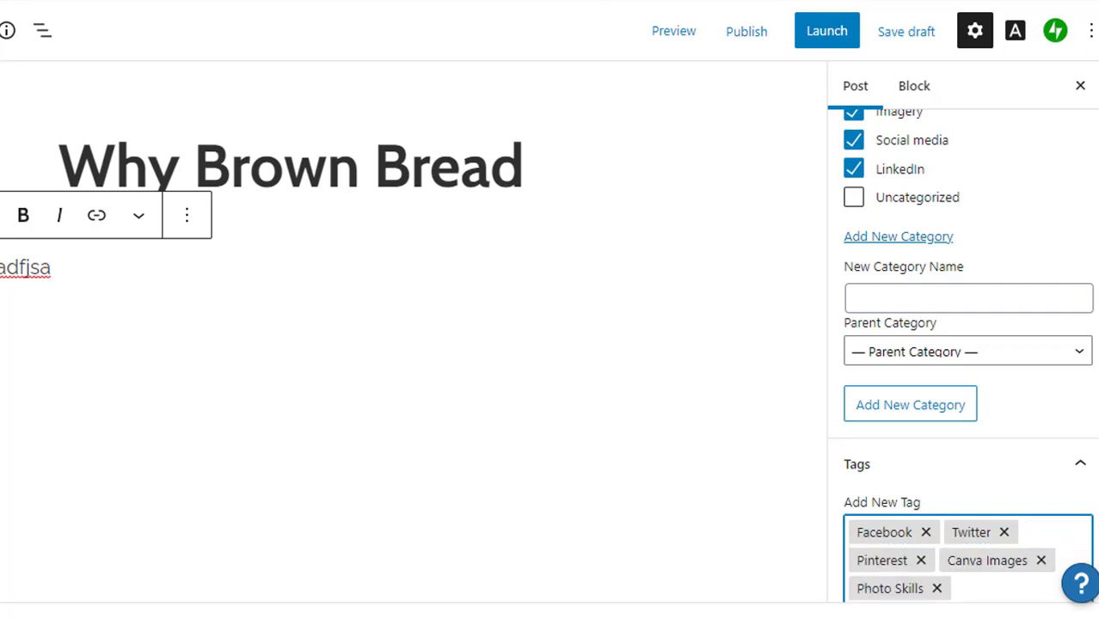
text(Phot Final)
key(Return)
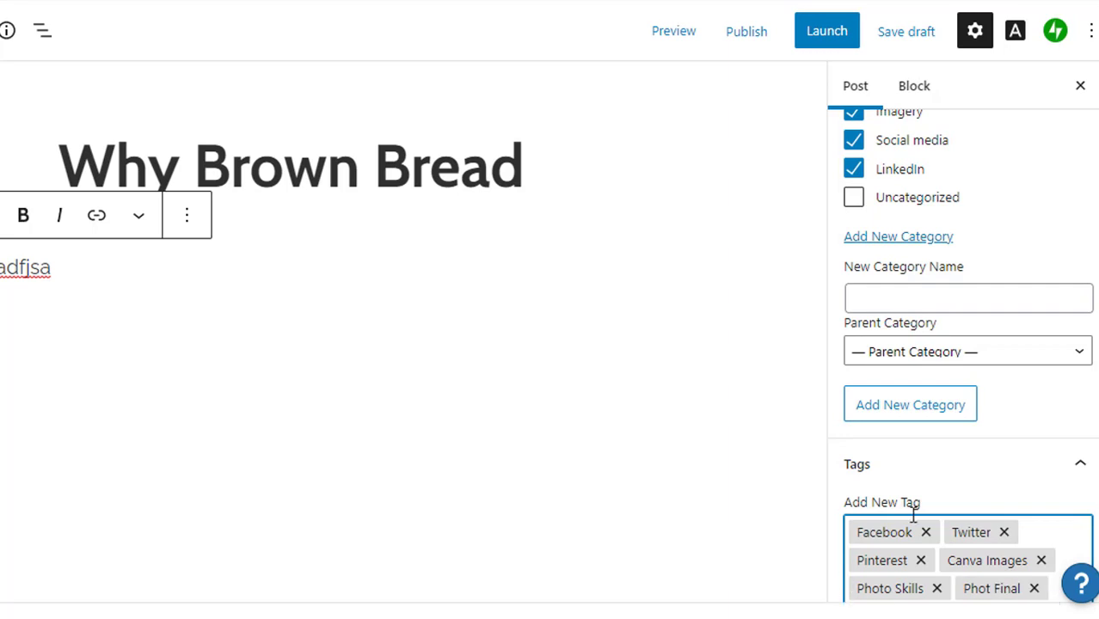
Step: Review the post's list of tags and save the post as a draft
scroll(944, 483, down, 3)
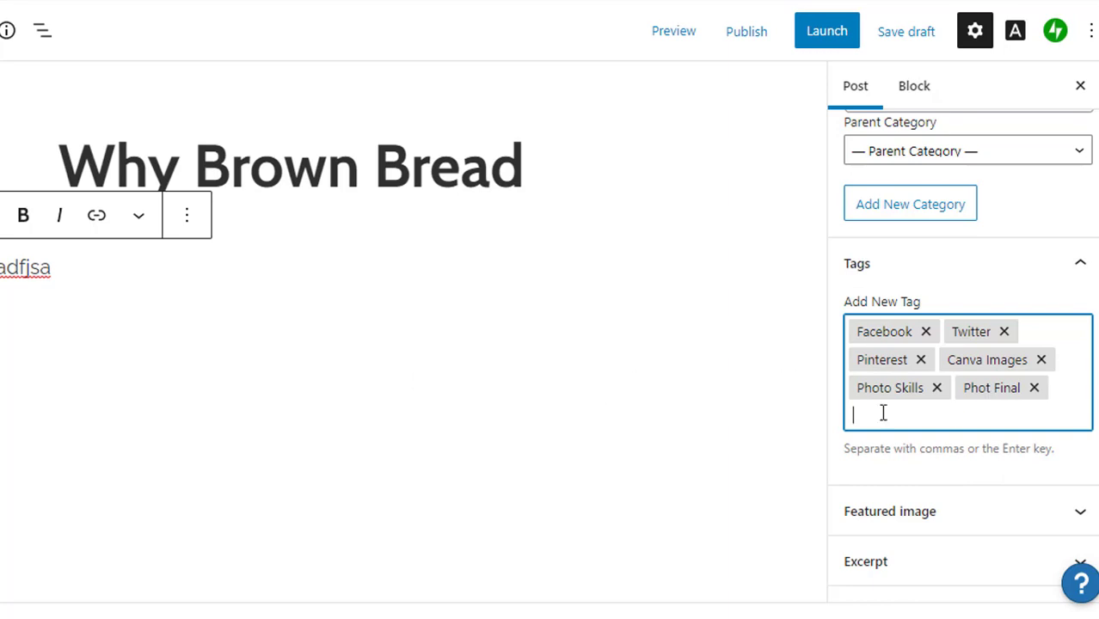
scroll(1055, 443, up, 3)
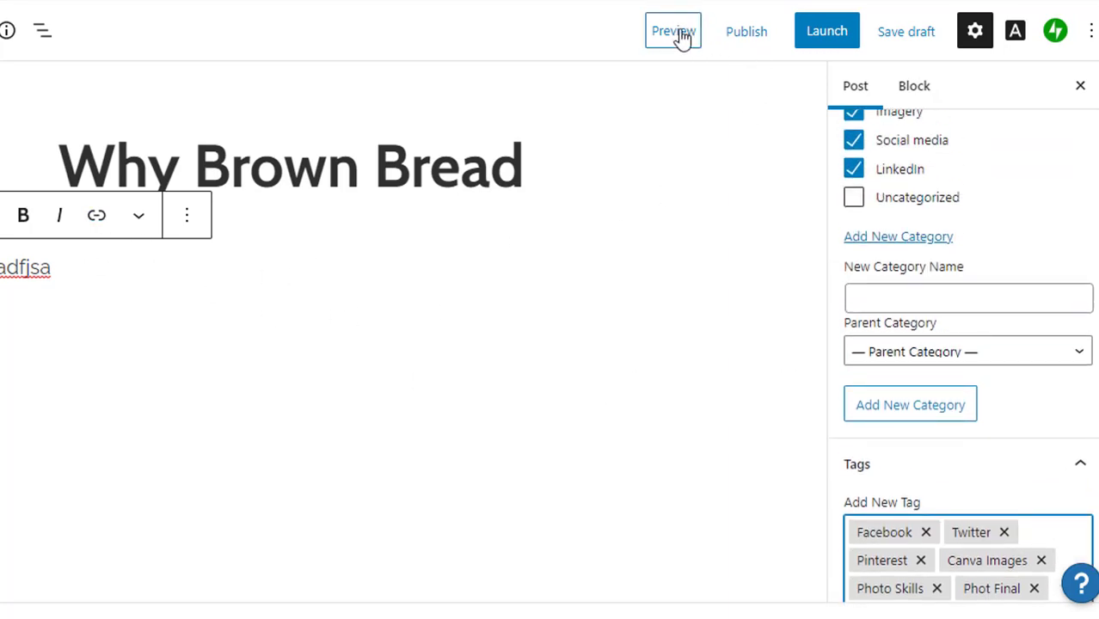
click(916, 34)
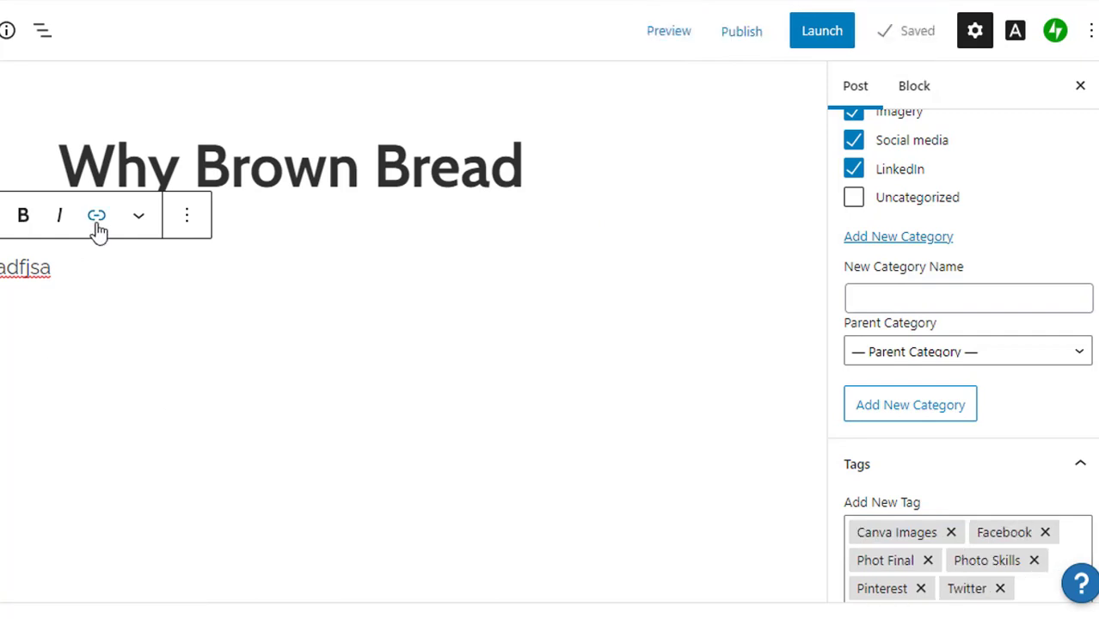